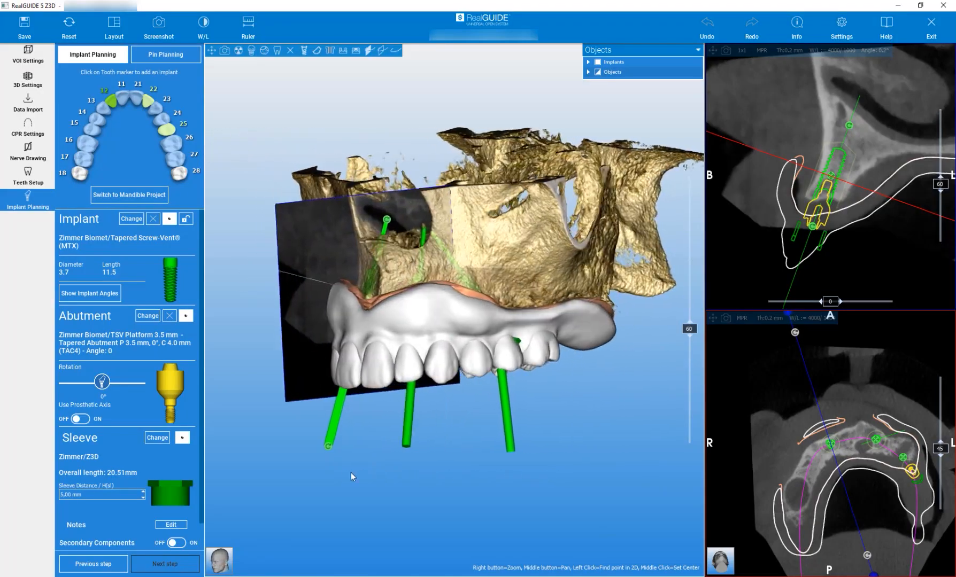
- Select the implant at tooth 25 and examine where the implant axes emerge through the prosthesis from the front and occlusal sides
click(167, 130)
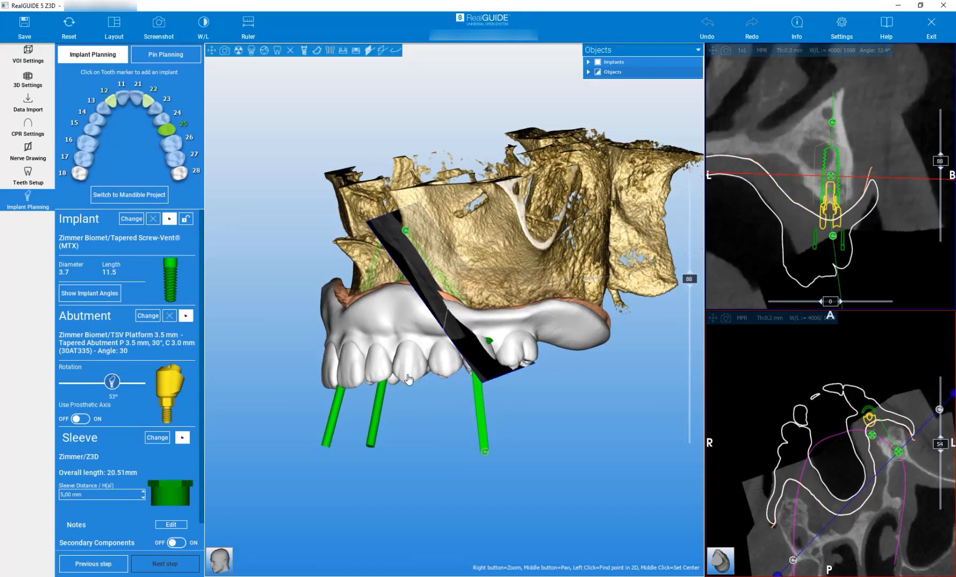
drag(413, 431, 474, 428)
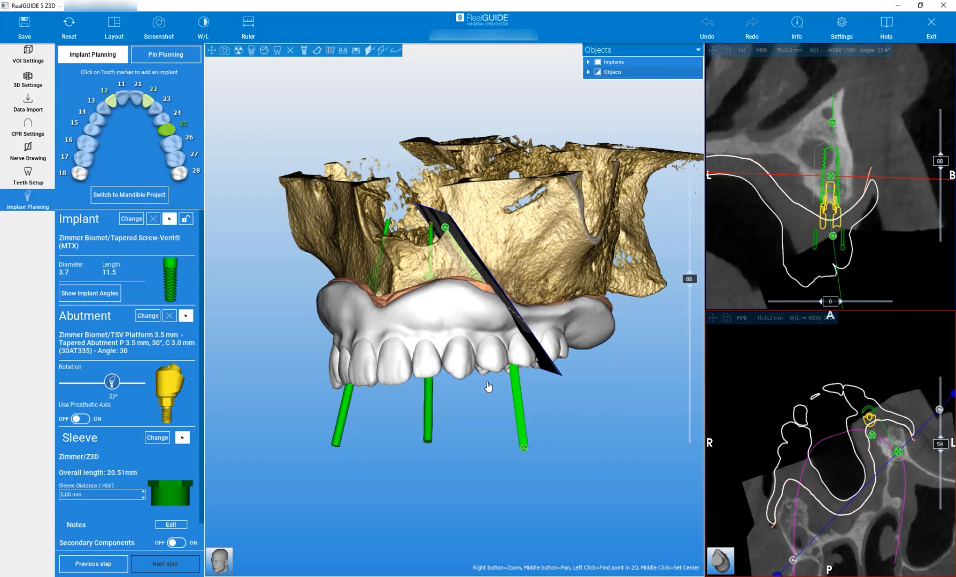
drag(478, 416, 466, 239)
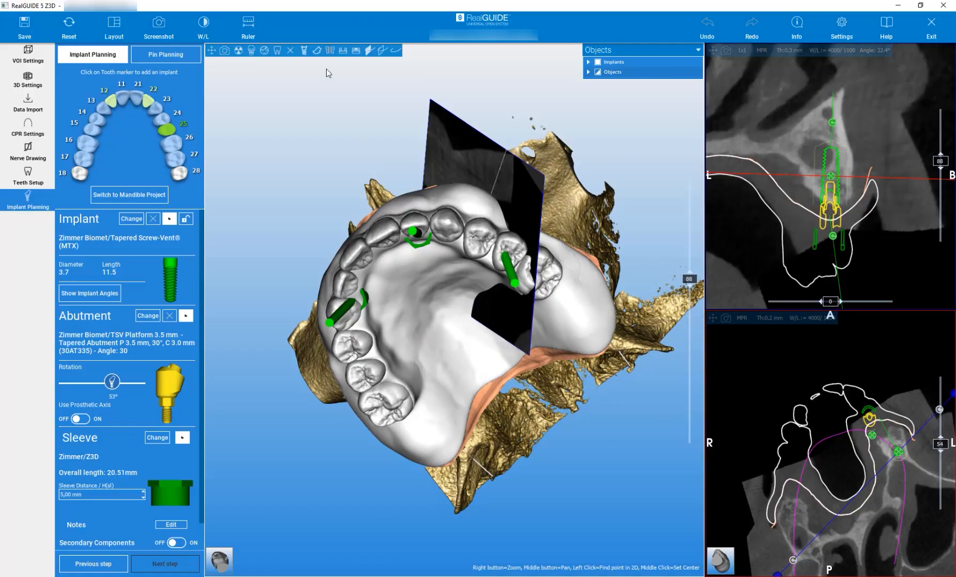
drag(335, 101, 331, 268)
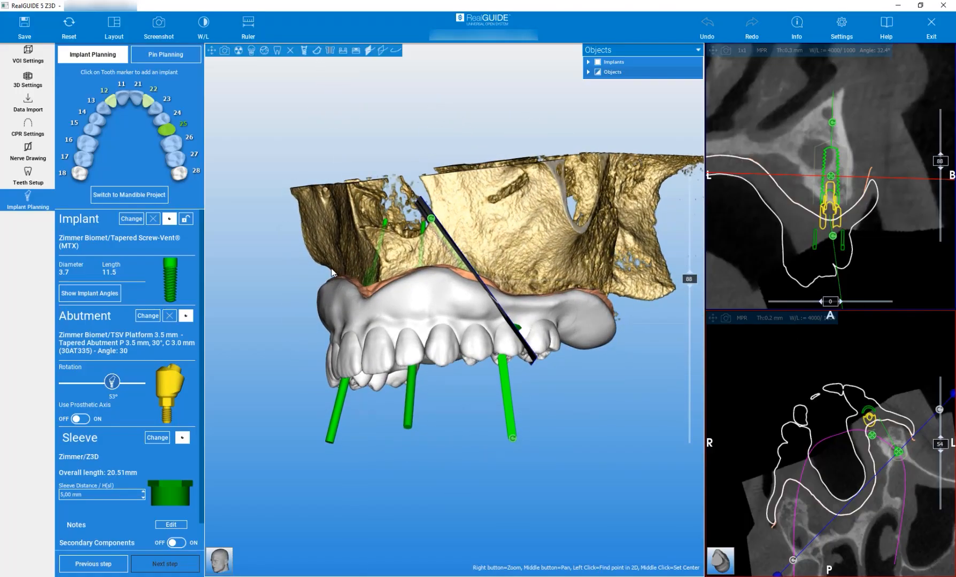
- Hide the prosthesis and the anatomy to examine the implants, abutments and sleeves against the bone, and show both again
click(357, 50)
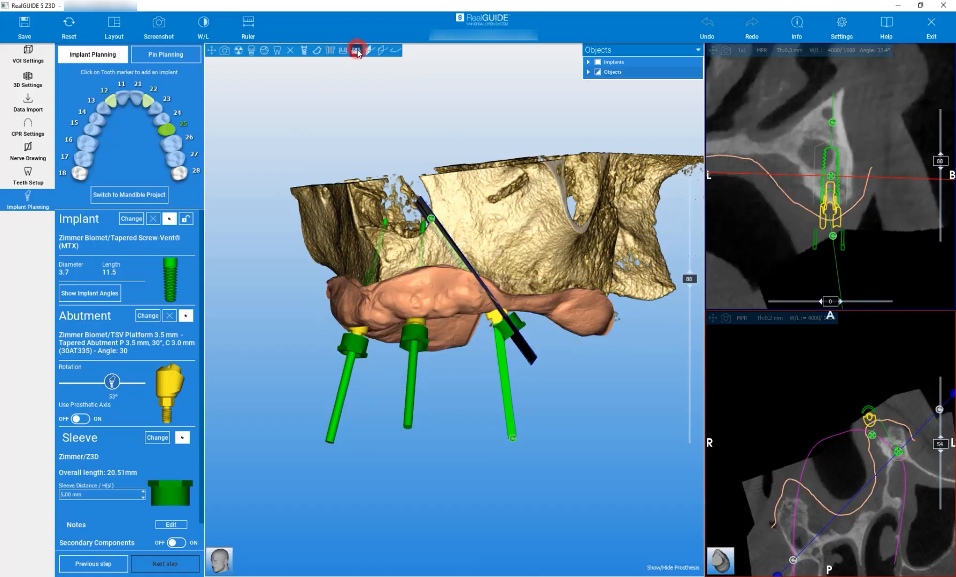
mouse_move(469, 380)
mouse_down()
mouse_move(466, 356)
mouse_move(463, 386)
mouse_up()
scroll(494, 304, up, 2)
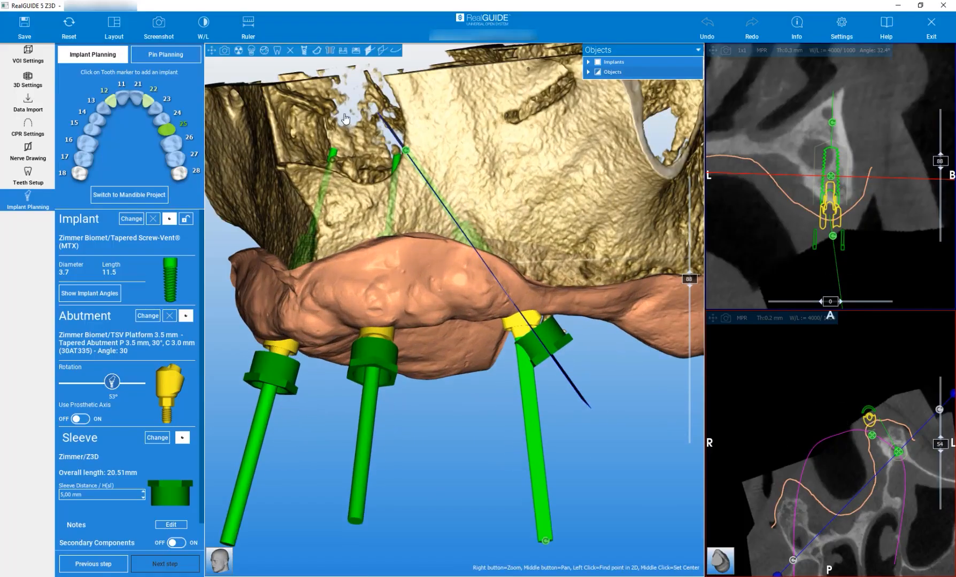
click(342, 49)
mouse_move(617, 442)
mouse_down()
mouse_move(577, 444)
mouse_move(617, 439)
mouse_up()
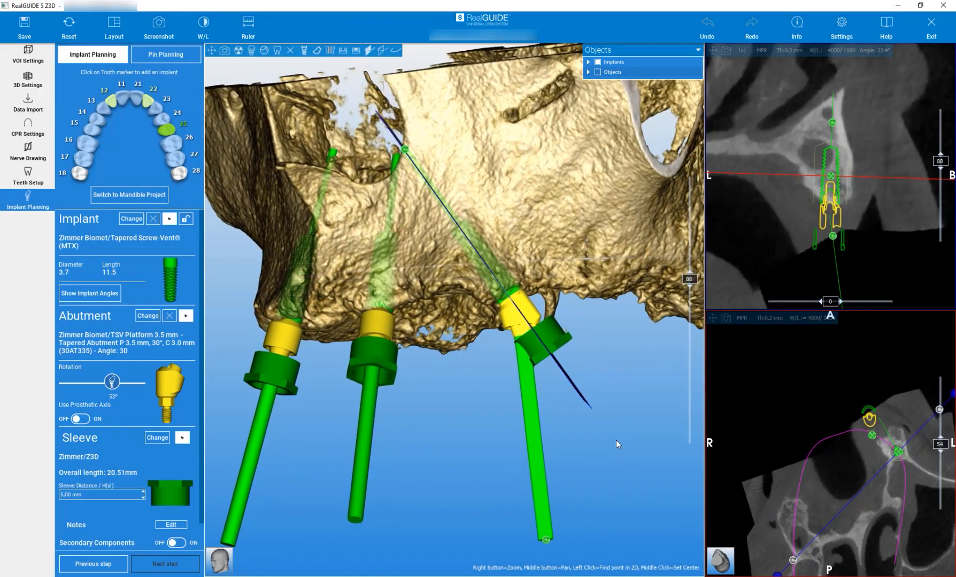
scroll(486, 441, down, 4)
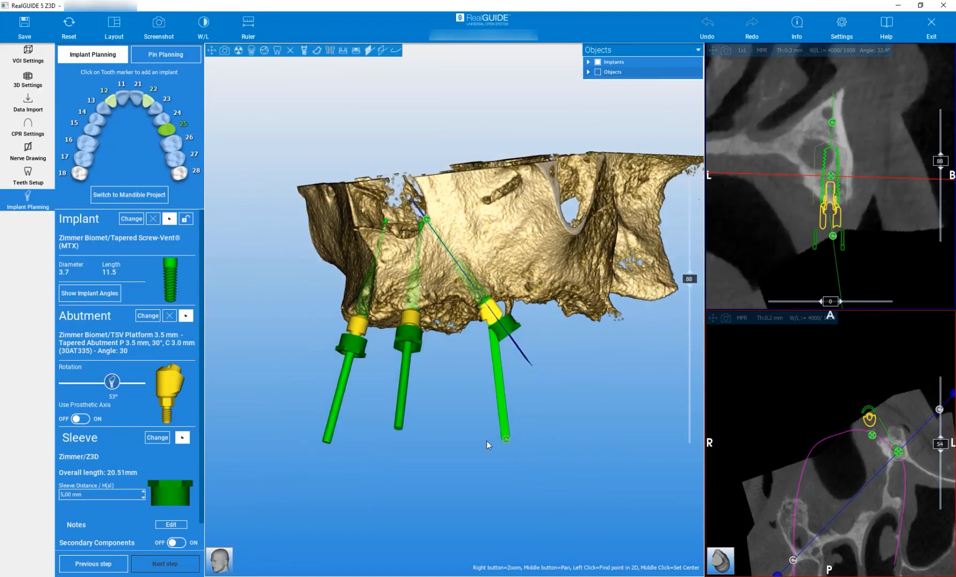
click(341, 52)
drag(278, 284, 342, 283)
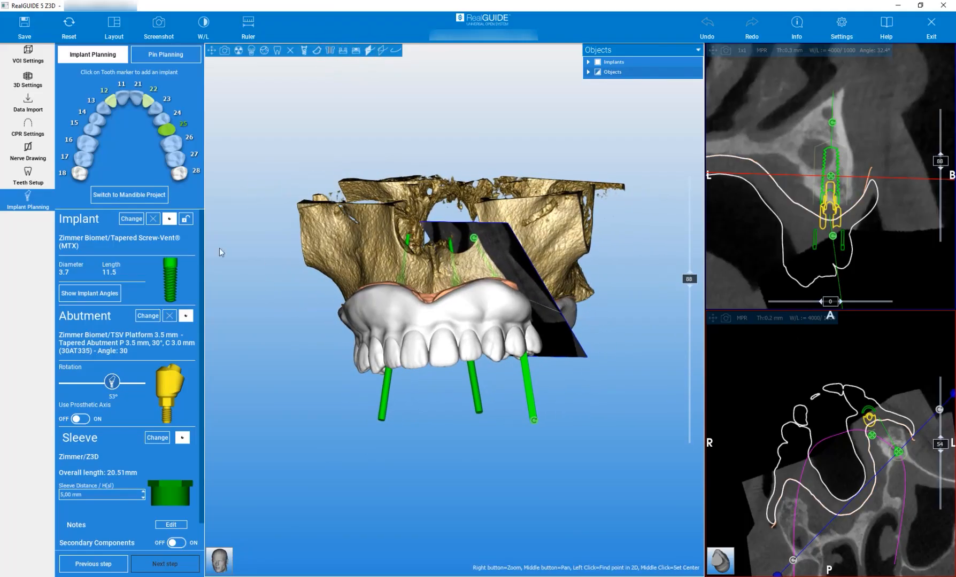
- Change the view layout to 3D + Cross + CPR and reset the views
click(114, 24)
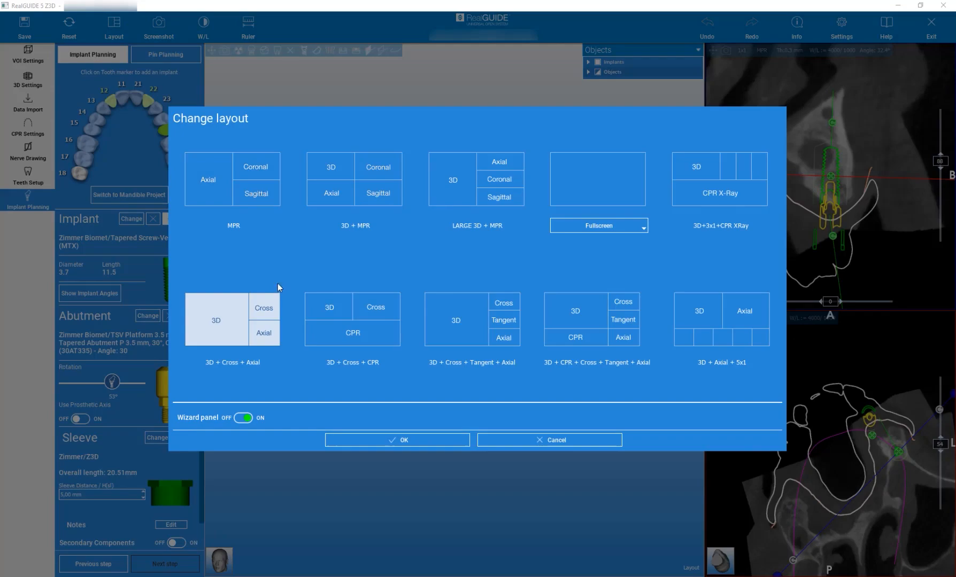
click(364, 316)
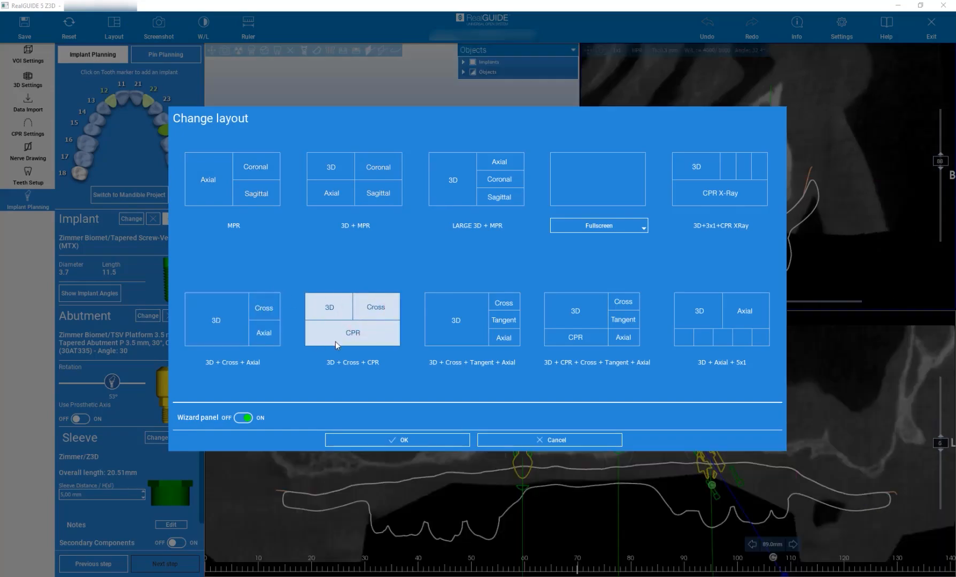
click(411, 438)
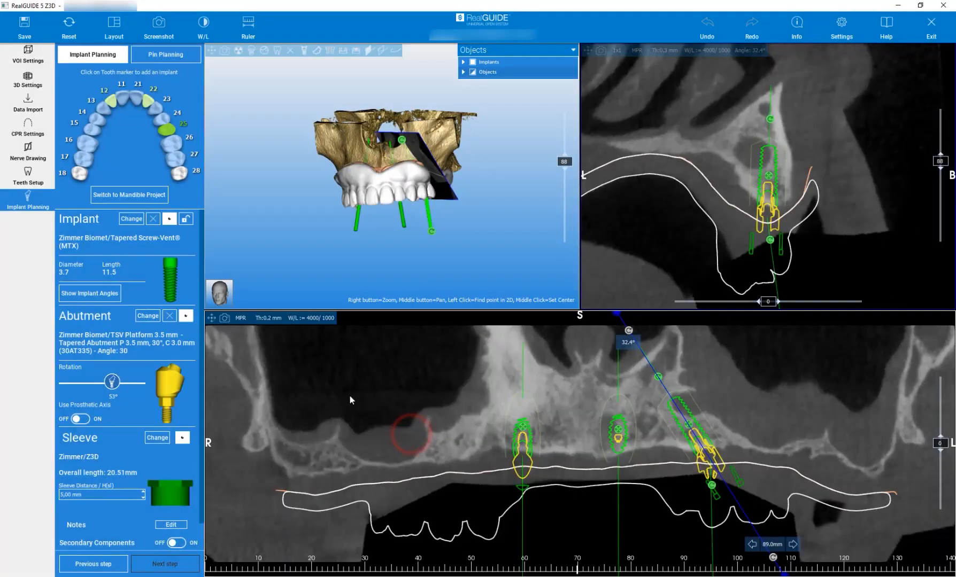
click(69, 24)
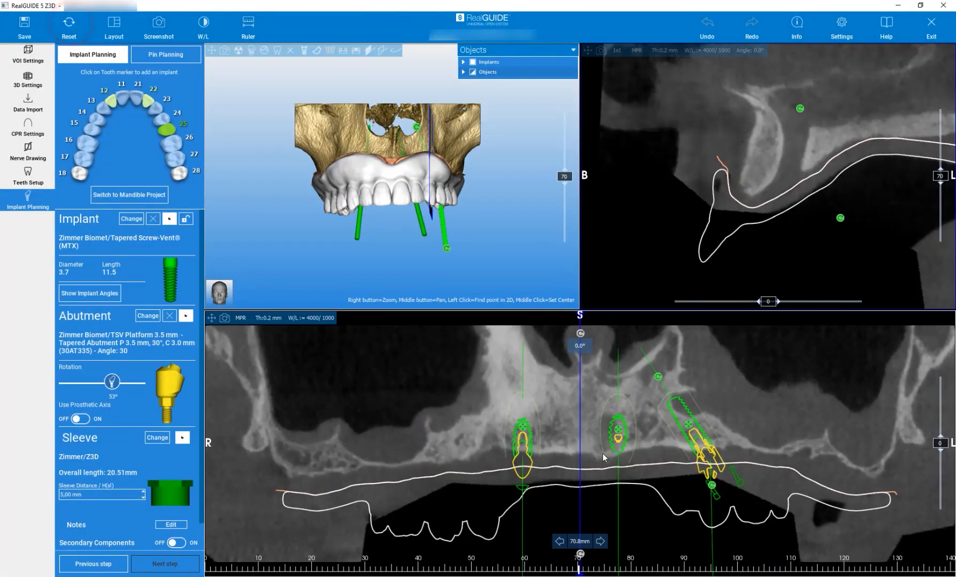
- Move the cross section to 51.1 mm on the panoramic curve and set its maxilla angle to 30°
mouse_move(576, 431)
mouse_down()
mouse_move(466, 430)
mouse_move(476, 429)
mouse_up()
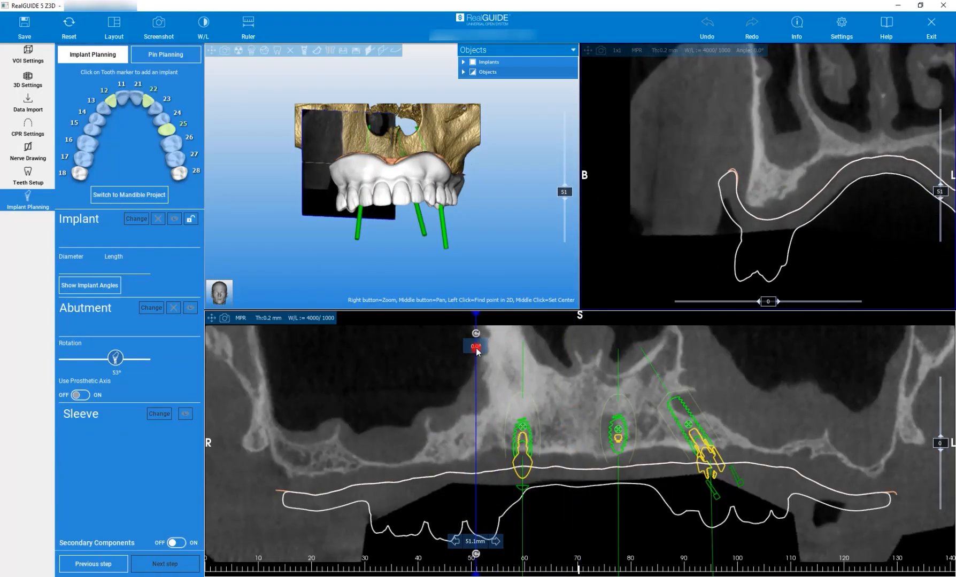
click(476, 347)
drag(266, 36, 220, 37)
text(30)
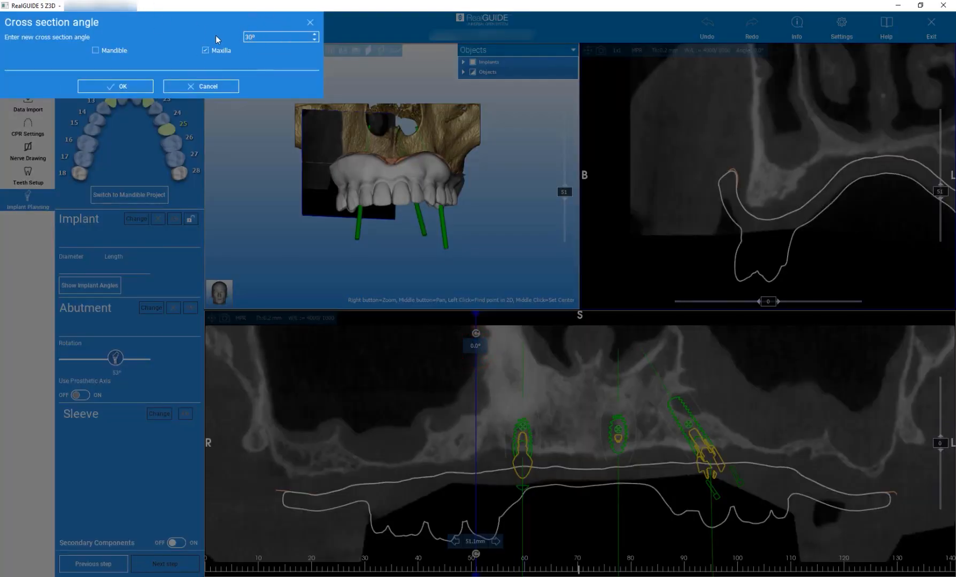
click(134, 85)
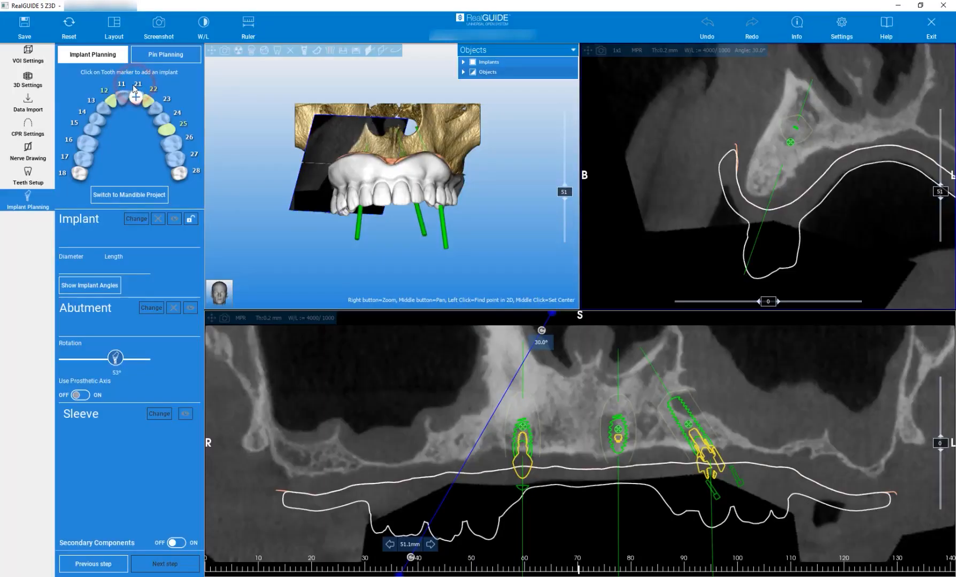
- Add a TSV 4.1 x 11.5 mm implant at tooth 15 with Tapered Abutment P 3.5 mm, 30°, C 3.0 mm (30AT335) and Z3D sleeve
drag(285, 239, 363, 243)
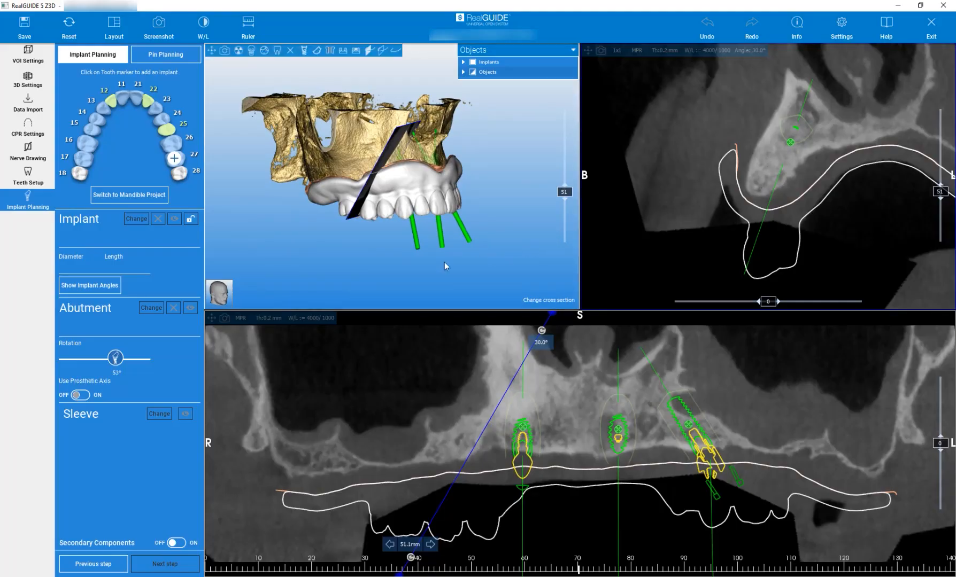
drag(376, 262, 375, 262)
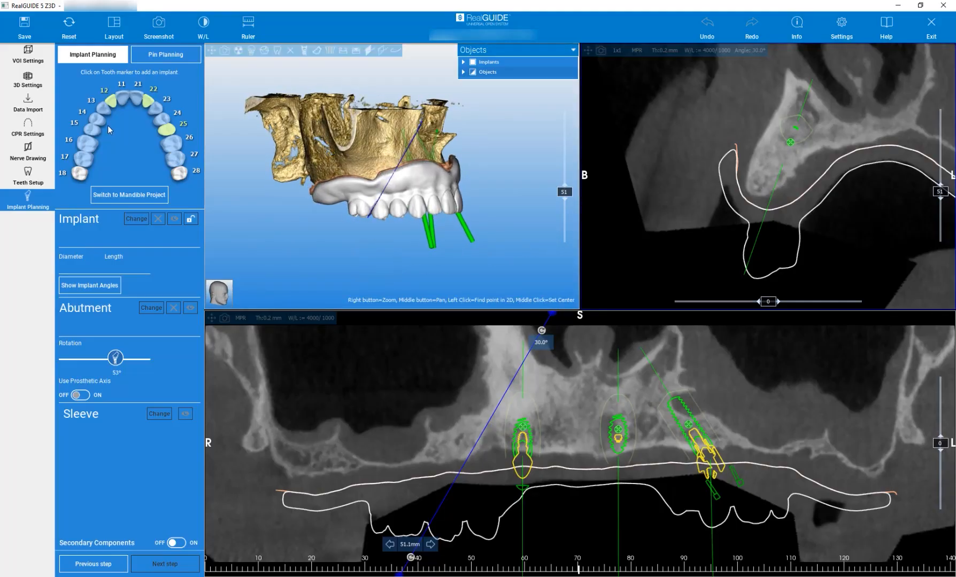
click(91, 130)
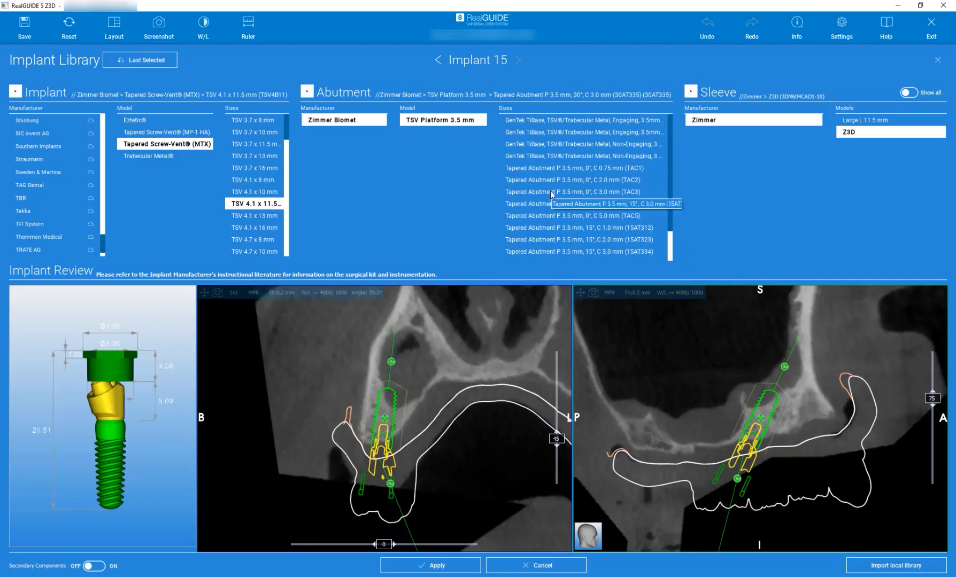
scroll(553, 191, down, 1)
click(613, 241)
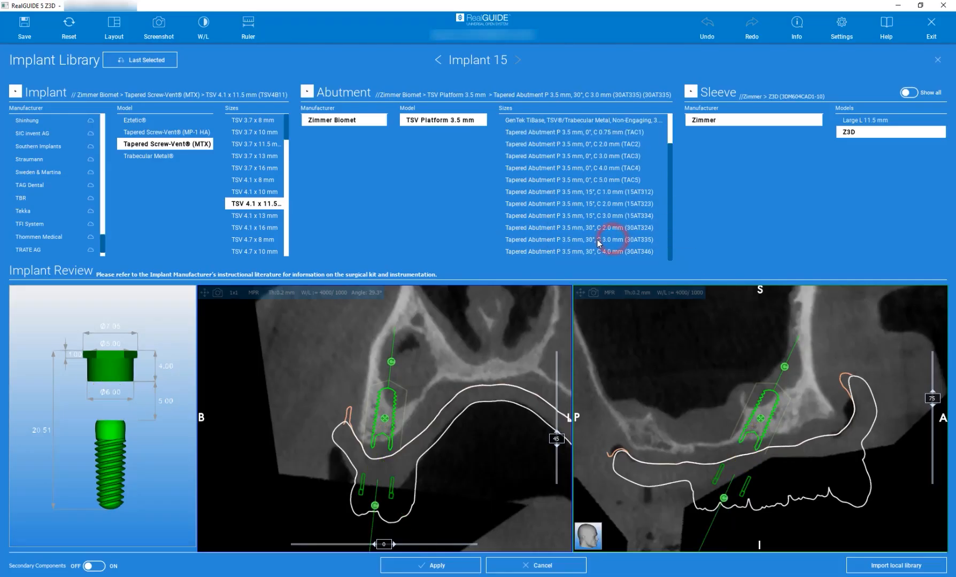
click(599, 242)
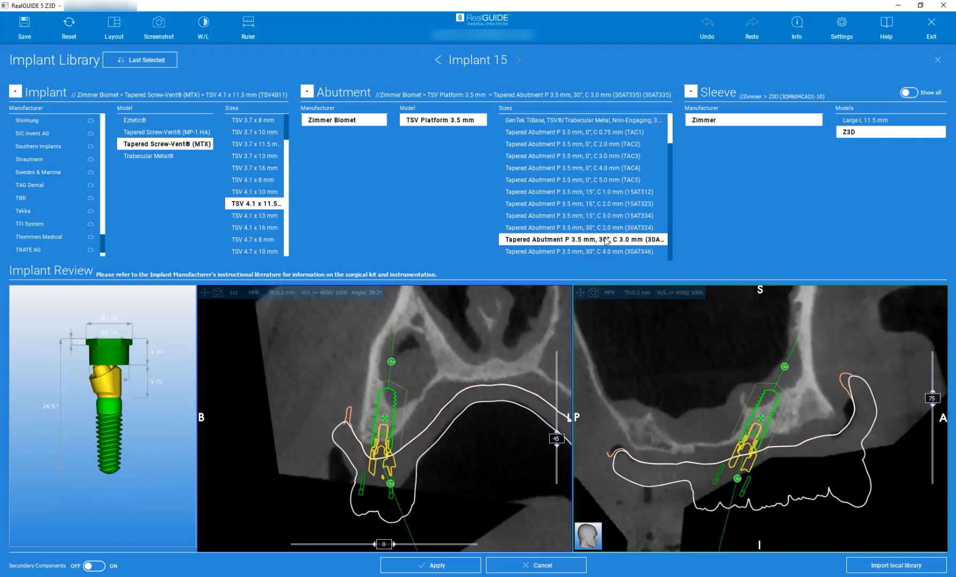
click(447, 565)
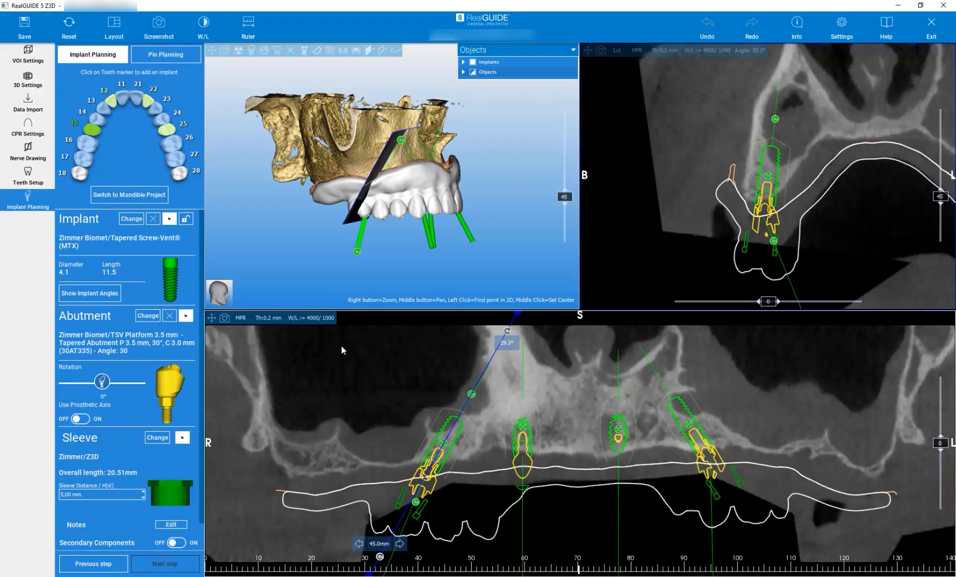
- Rotate the abutment of the implant at tooth 15 to 70° while viewing the prosthesis from the occlusal side
drag(276, 237, 342, 98)
right_drag(342, 98, 341, 121)
drag(330, 148, 335, 232)
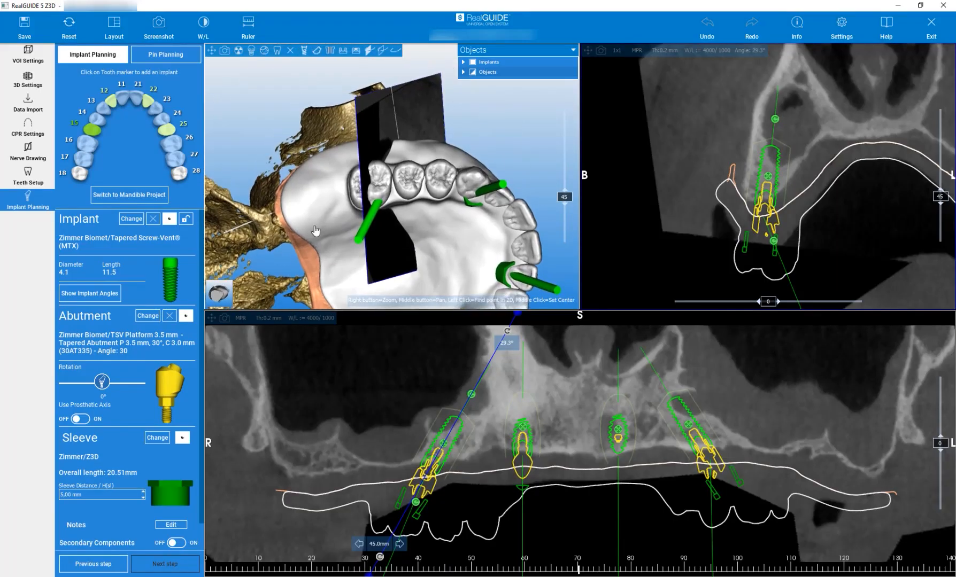
drag(102, 383, 116, 376)
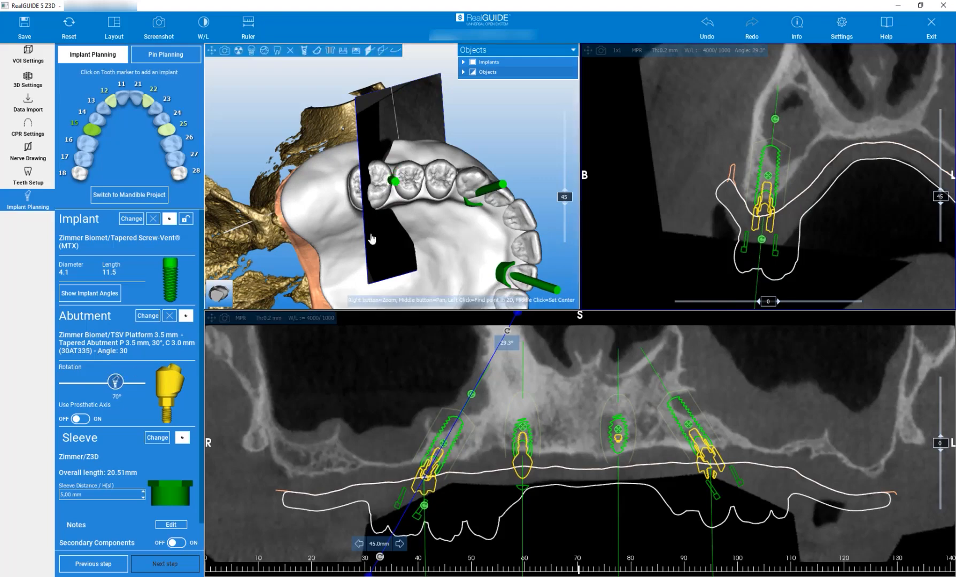
- Shift the implant at tooth 15 anteriorly and slightly buccally, with the cross section aligned to its axis
drag(447, 444, 464, 440)
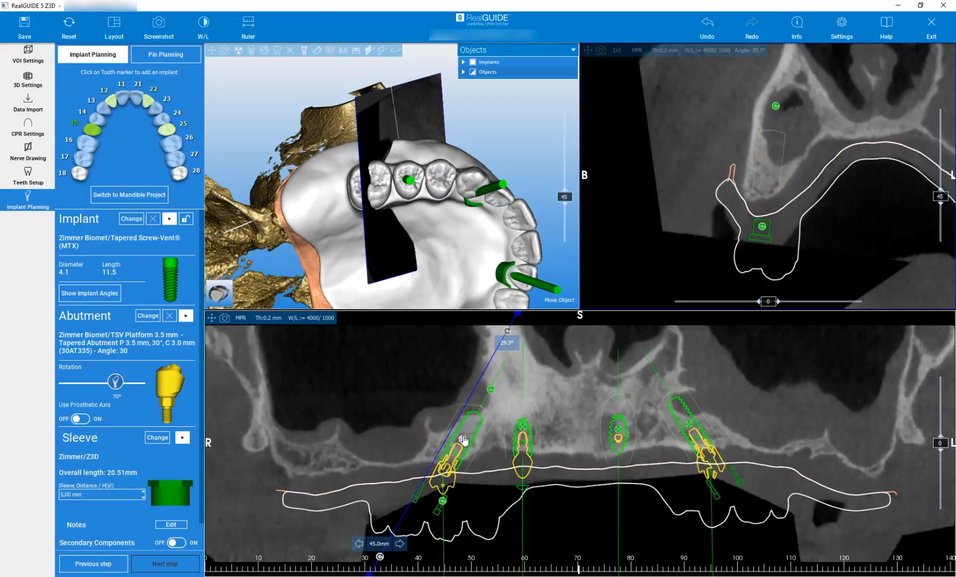
double_click(464, 440)
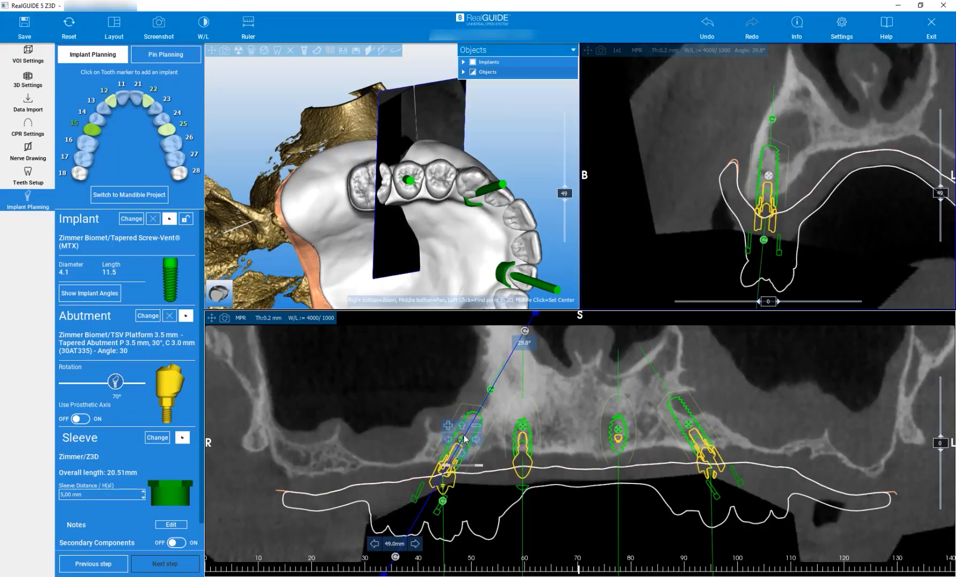
drag(772, 176, 767, 177)
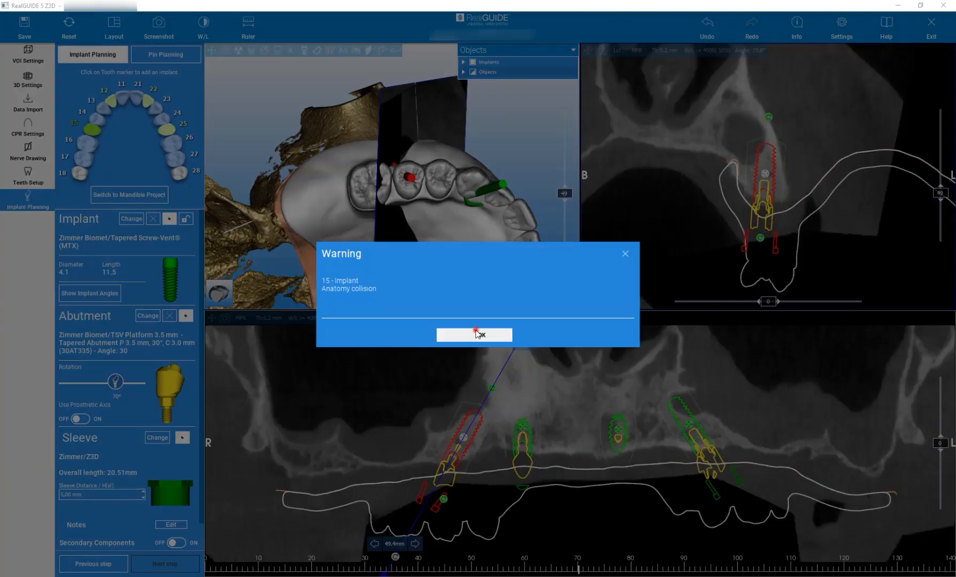
click(477, 335)
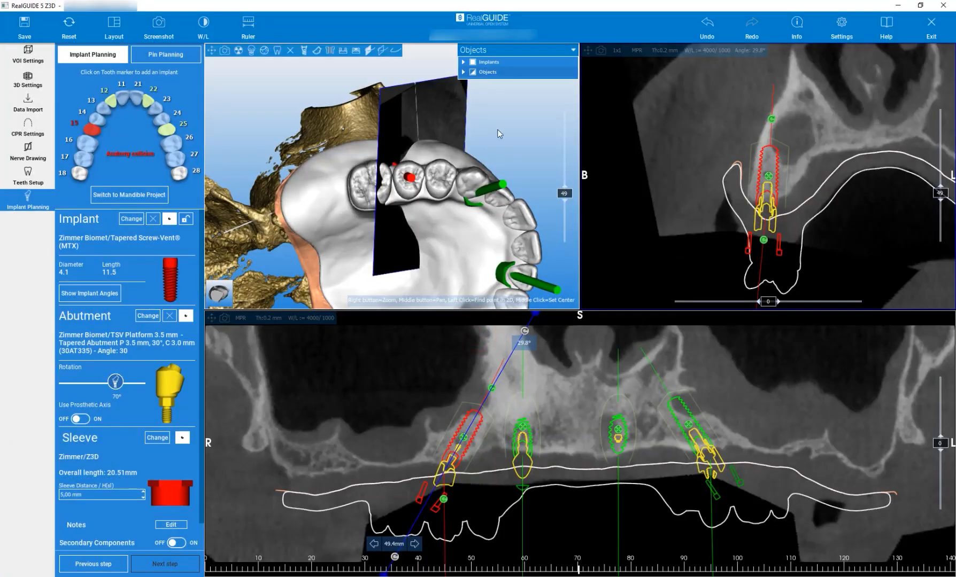
- View the whole arch from the occlusal side and set the abutment rotation at tooth 15 to 63°
drag(511, 170, 414, 138)
scroll(383, 235, down, 3)
drag(114, 384, 116, 382)
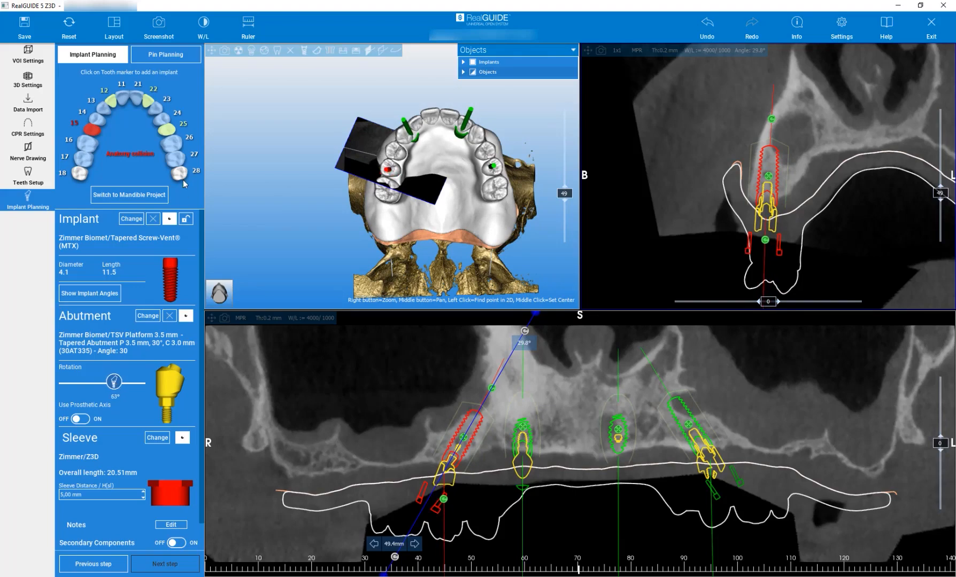
- Hide the prosthesis and reduce the cross-section plane to its outline to inspect the implant at tooth 15 up close
click(354, 51)
drag(308, 114, 372, 206)
click(383, 50)
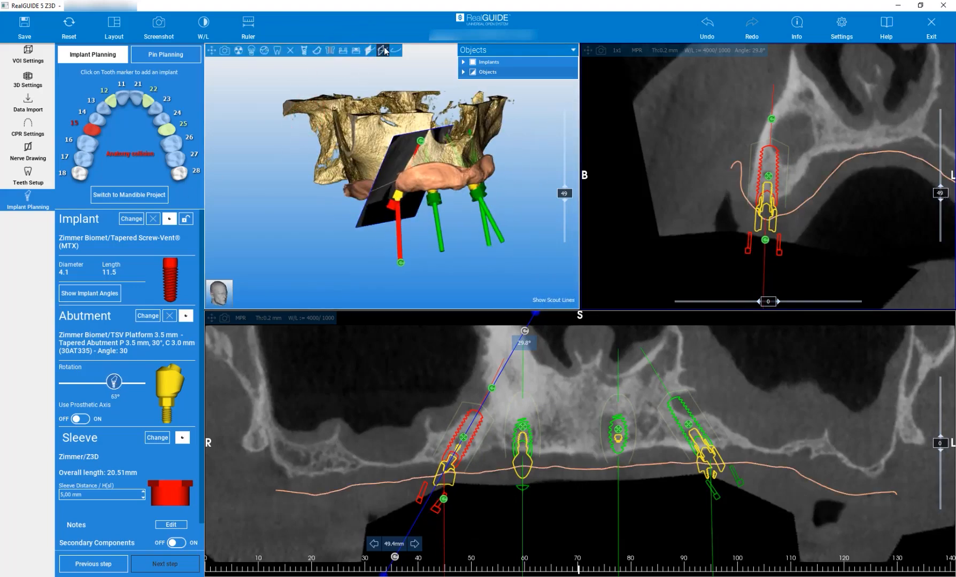
scroll(390, 193, up, 5)
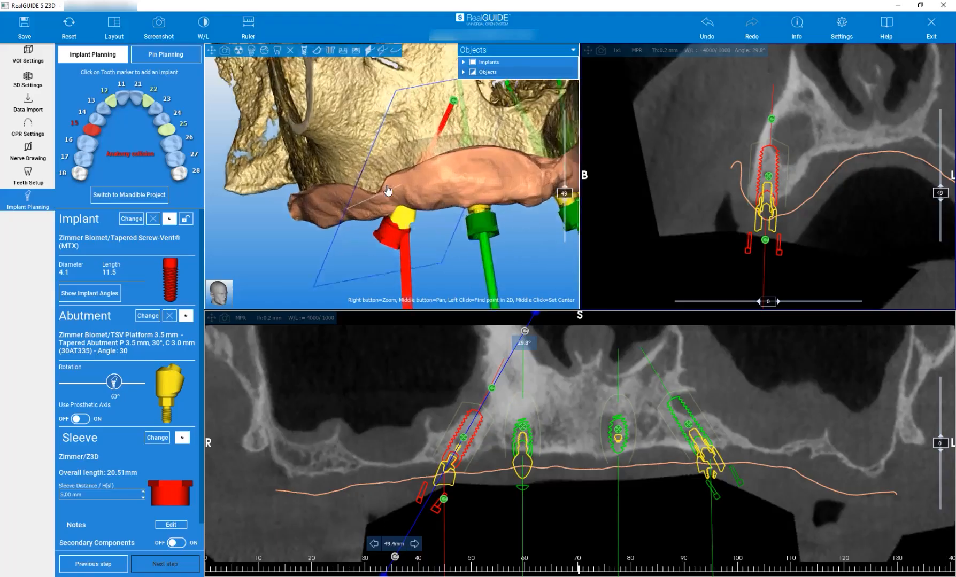
drag(321, 163, 380, 175)
scroll(373, 241, up, 3)
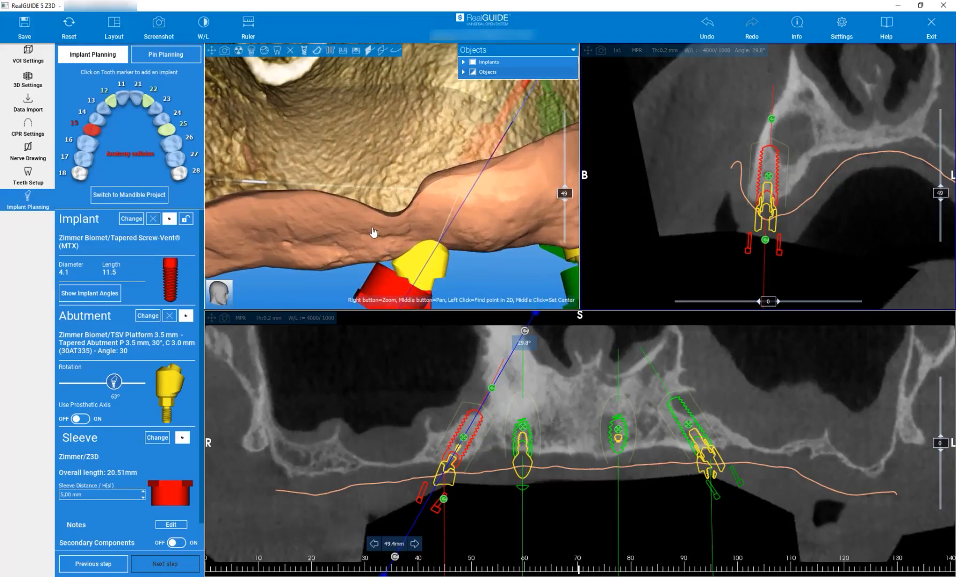
- Nudge the implant at tooth 15 slightly coronally to clear the anatomy collision and check it in 3D
mouse_move(769, 177)
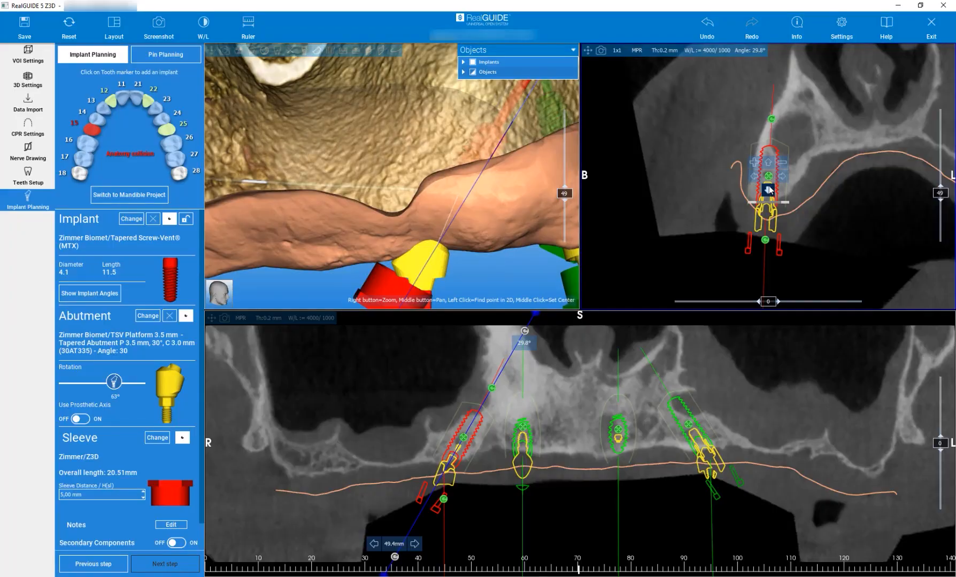
click(769, 189)
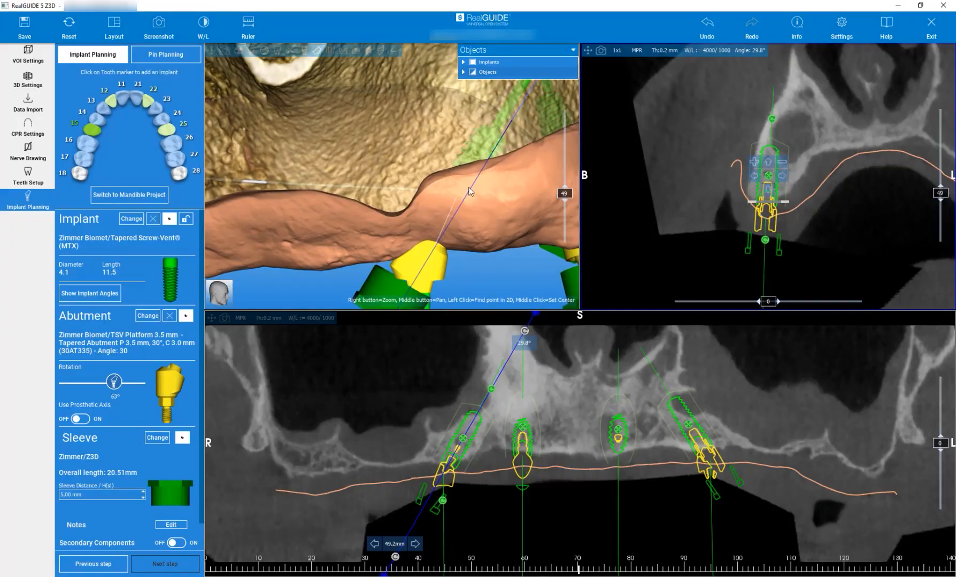
drag(501, 278, 477, 254)
scroll(475, 250, down, 6)
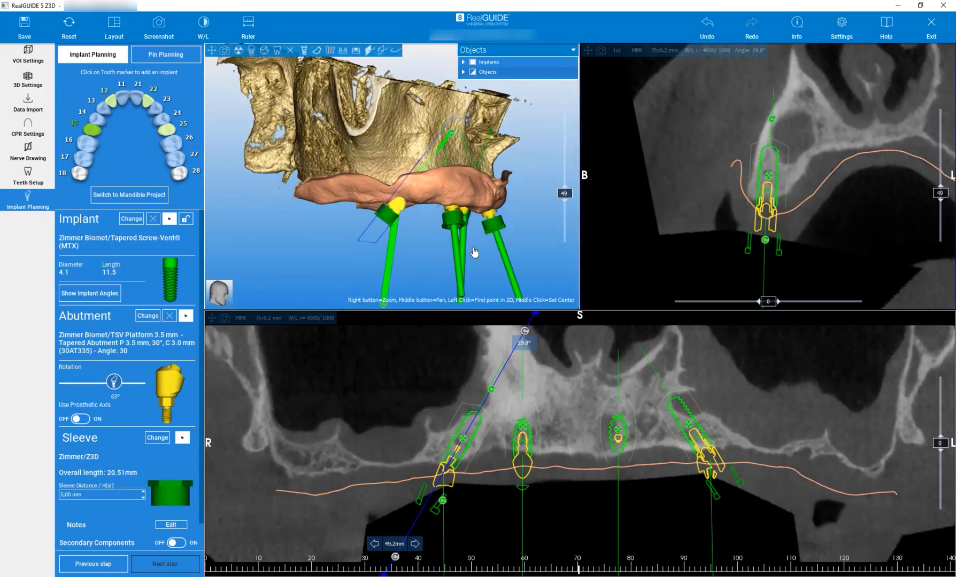
- Show the prosthesis together with the gum anatomy and check the whole planned arch from the front
drag(528, 220, 403, 214)
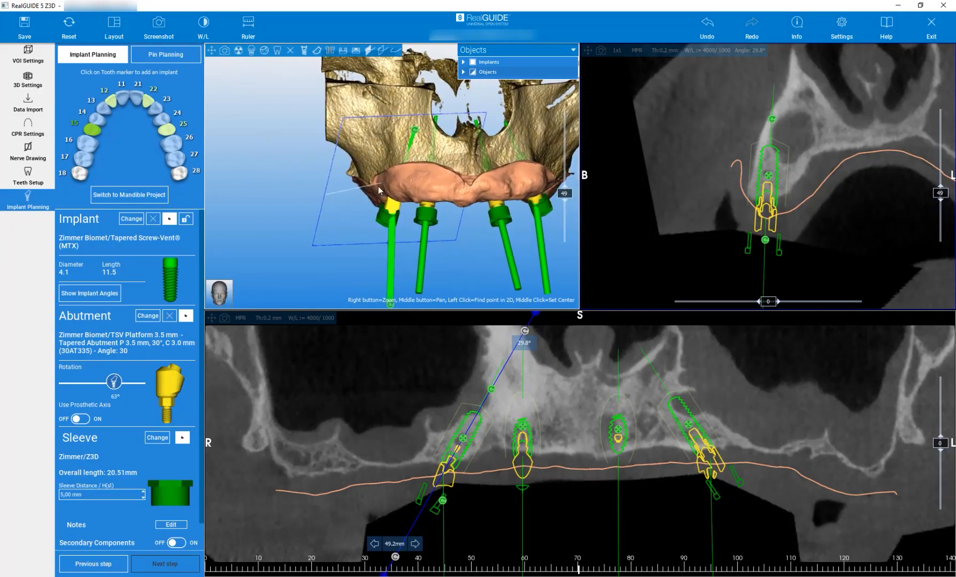
click(343, 51)
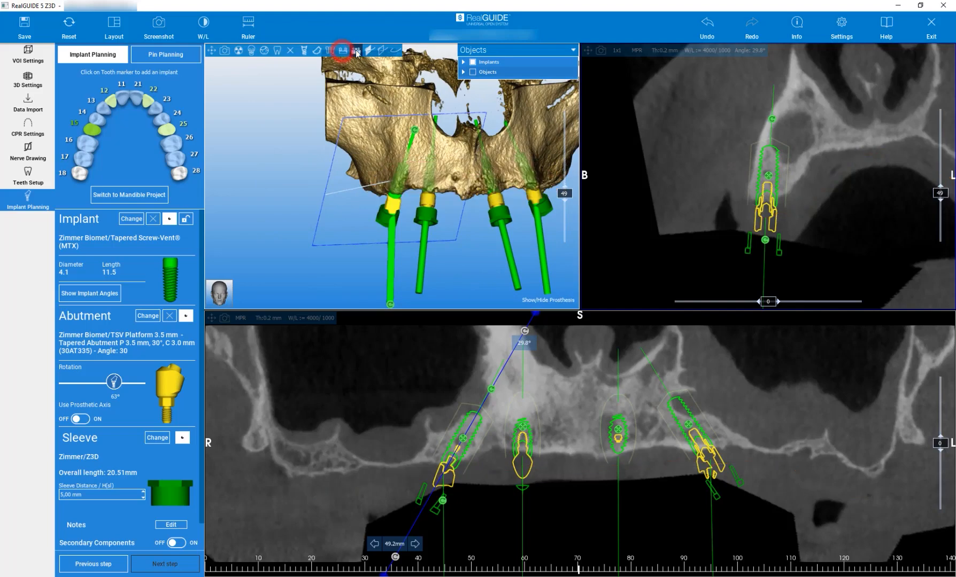
click(356, 50)
click(343, 50)
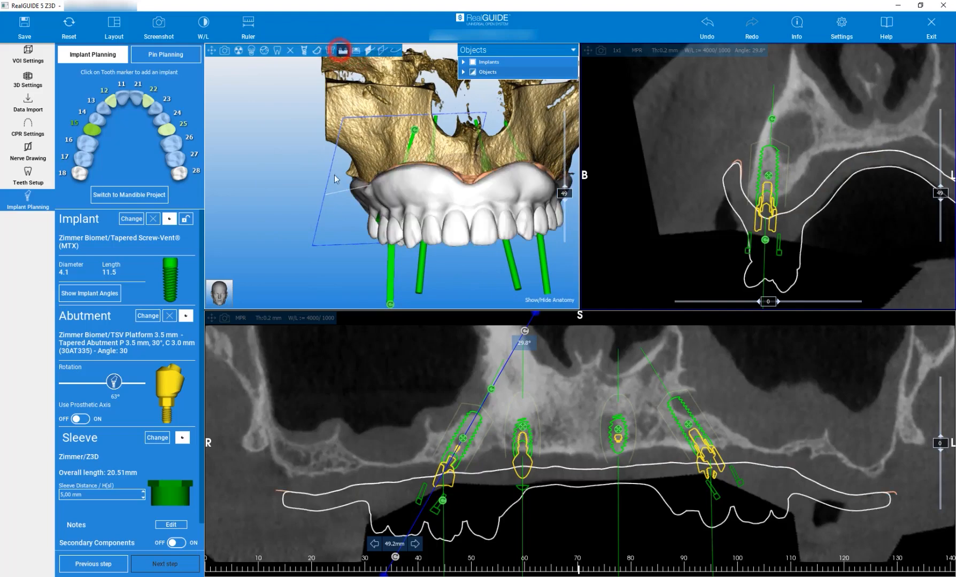
scroll(304, 201, down, 5)
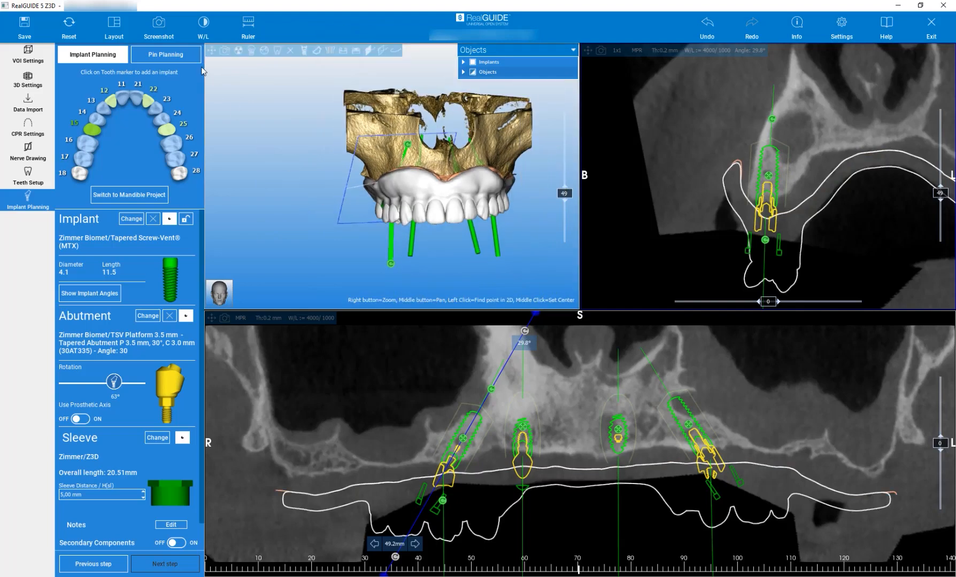
mouse_move(320, 241)
mouse_down()
mouse_move(317, 144)
mouse_move(330, 242)
mouse_up()
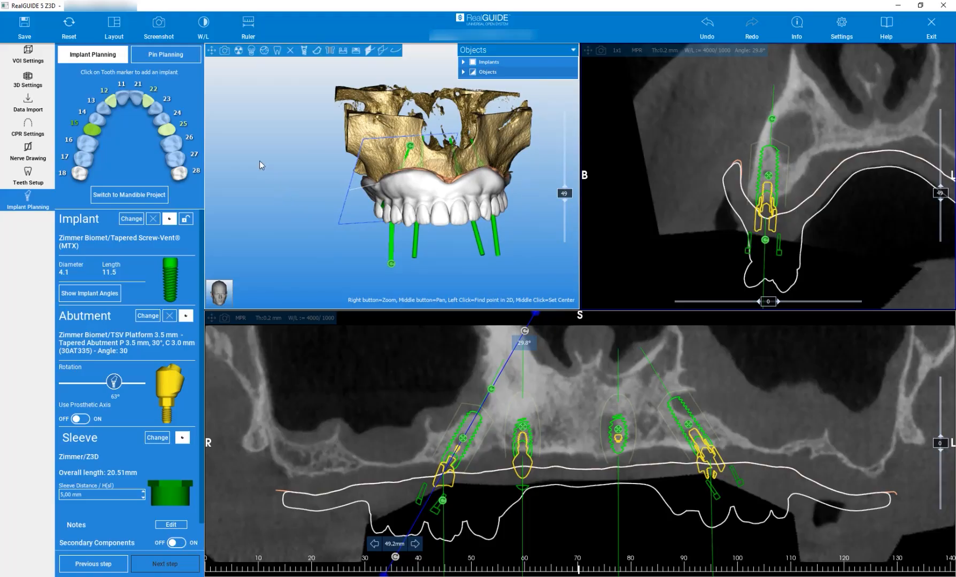
- Switch to pin planning and change the view layout to 3D + Cross + Axial
click(152, 60)
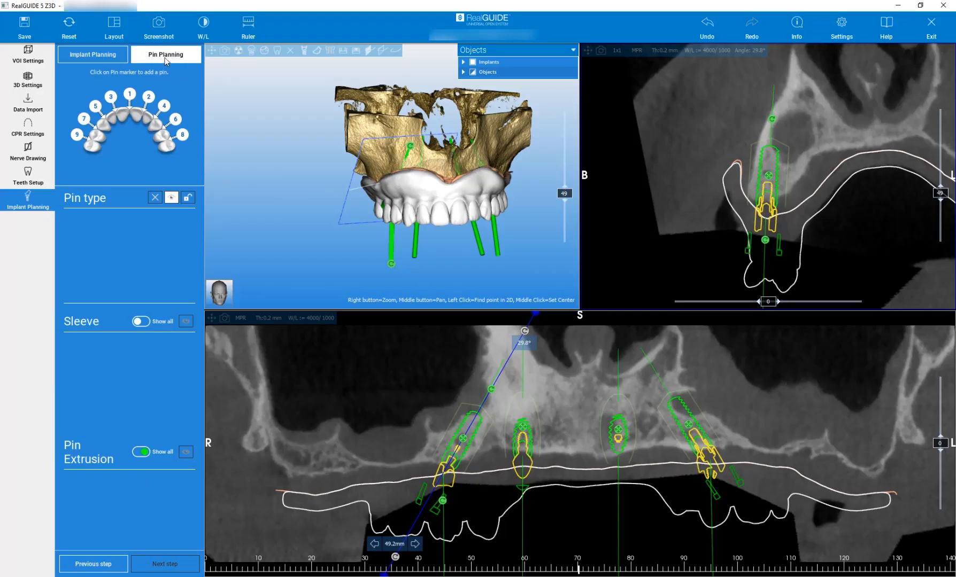
click(115, 31)
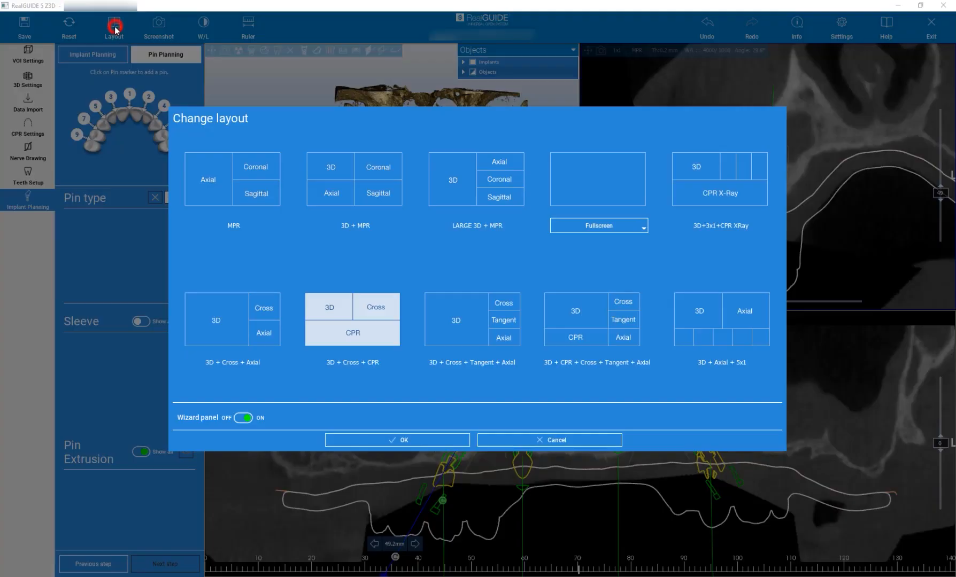
click(465, 319)
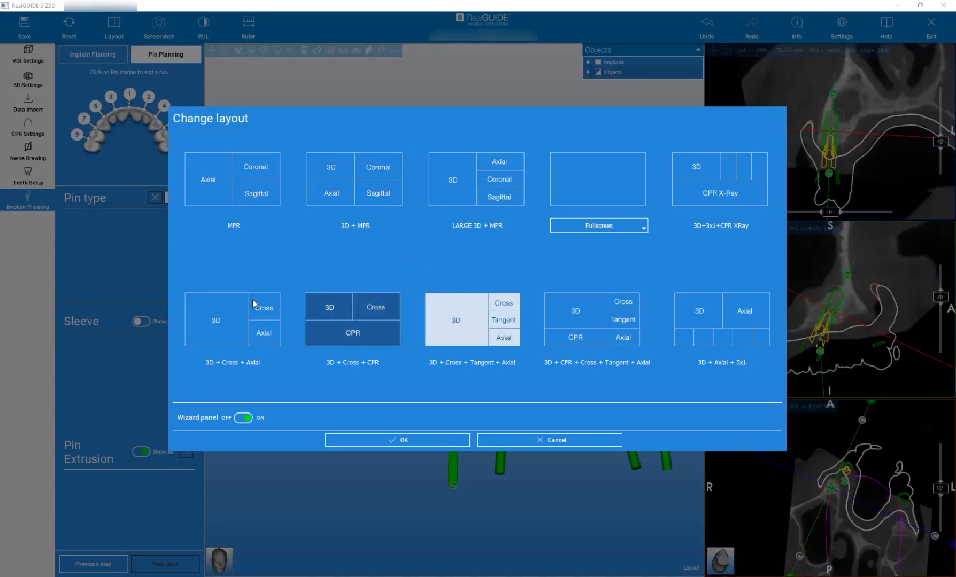
click(390, 441)
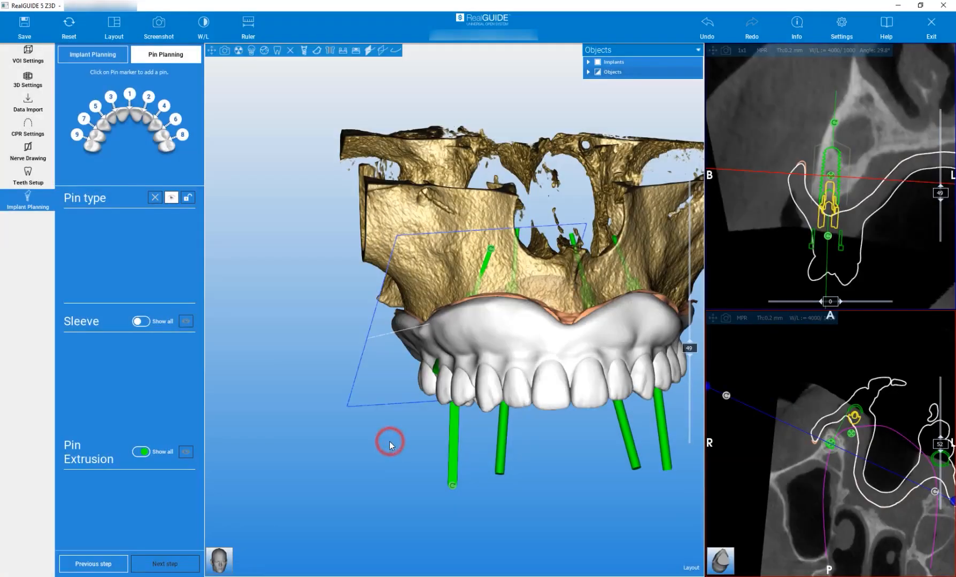
- Reset the views, place the cross section at the midline at position 70, and show its plane image in 3D
click(69, 24)
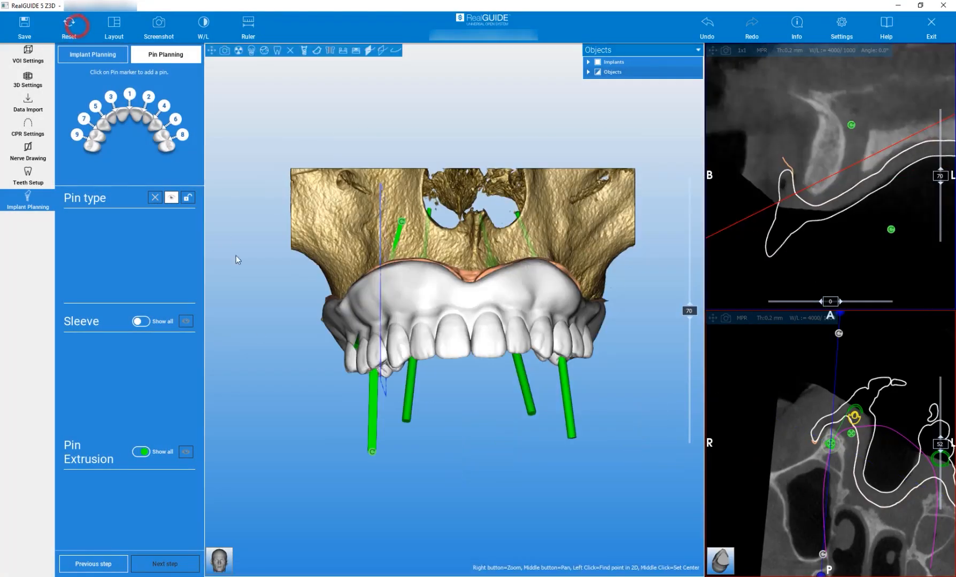
drag(287, 383, 271, 407)
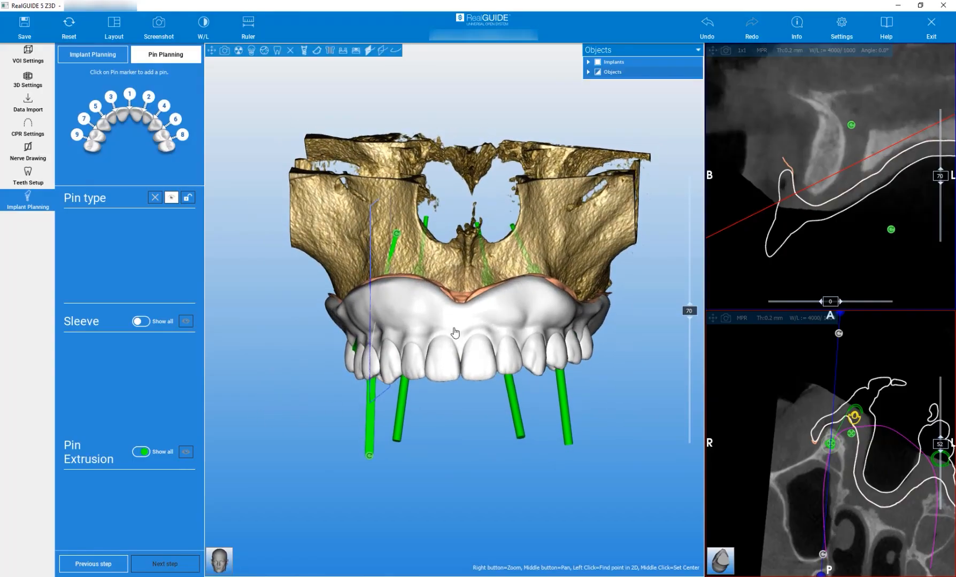
drag(689, 311, 689, 311)
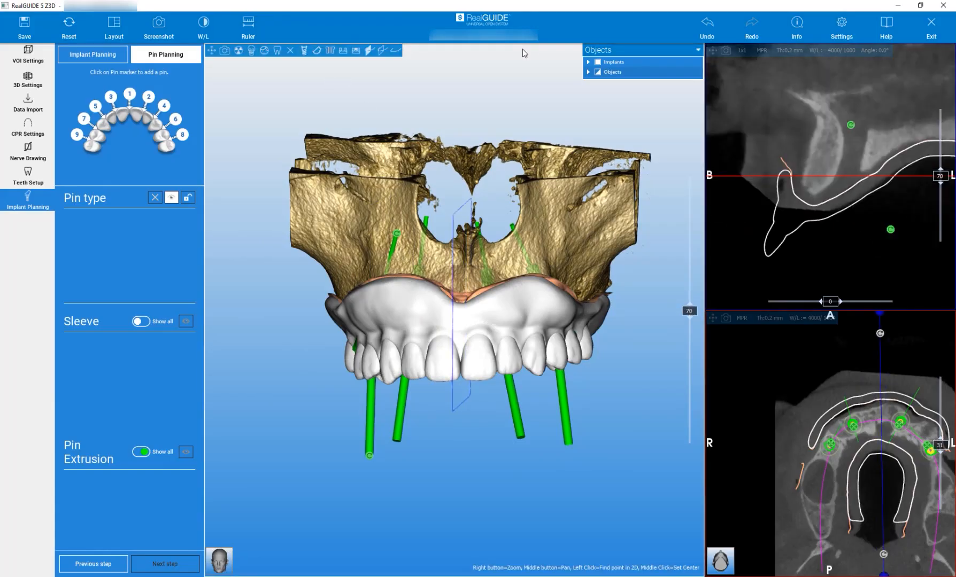
click(369, 52)
mouse_move(453, 490)
mouse_down()
mouse_move(458, 285)
mouse_move(470, 390)
mouse_move(465, 486)
mouse_up()
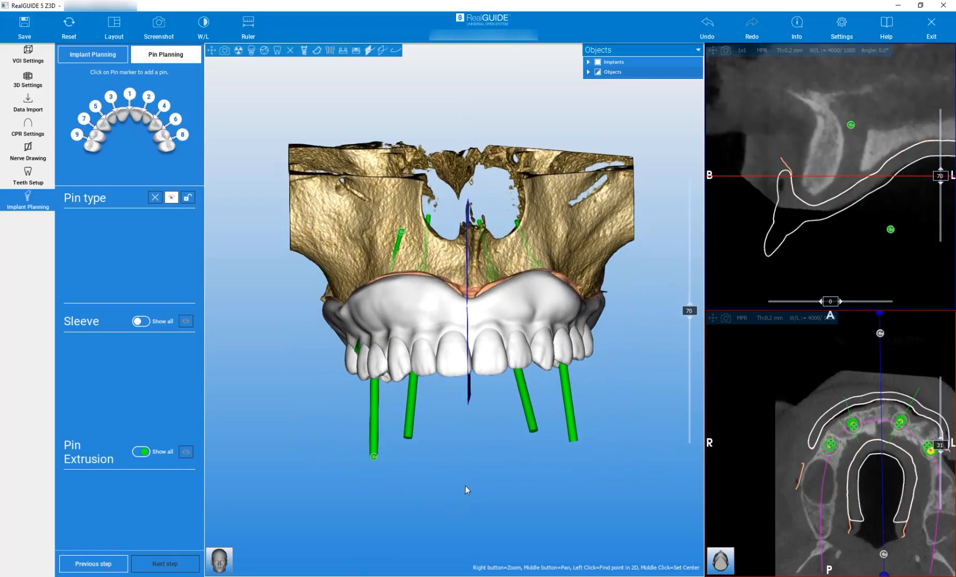
- Add pin 1 (3Diemme 1.5 x 20 mm) at the midline, shift it buccally and tilt its tip slightly upward into the bone
click(130, 98)
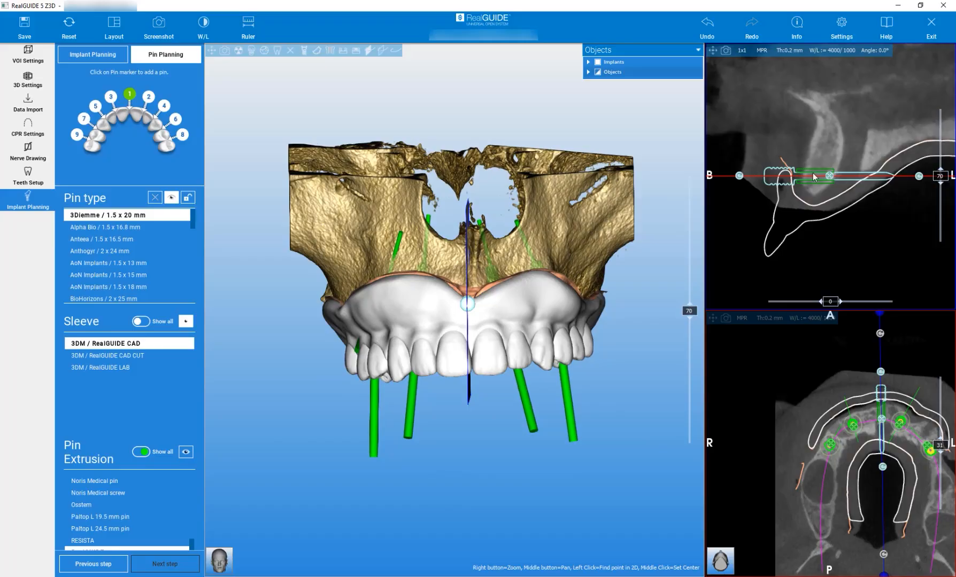
mouse_move(830, 179)
mouse_down()
mouse_move(762, 175)
mouse_move(741, 182)
mouse_move(751, 201)
mouse_up()
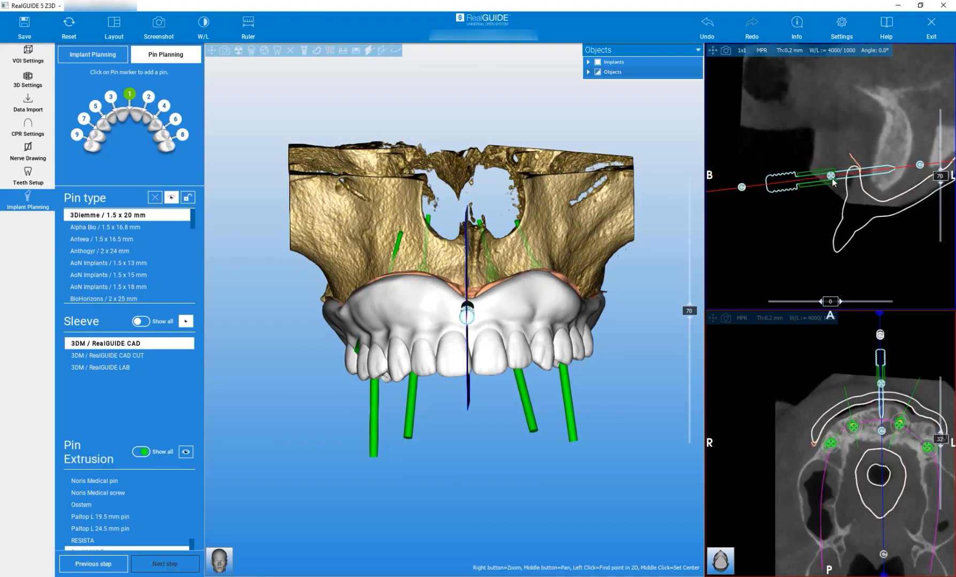
drag(831, 176, 835, 180)
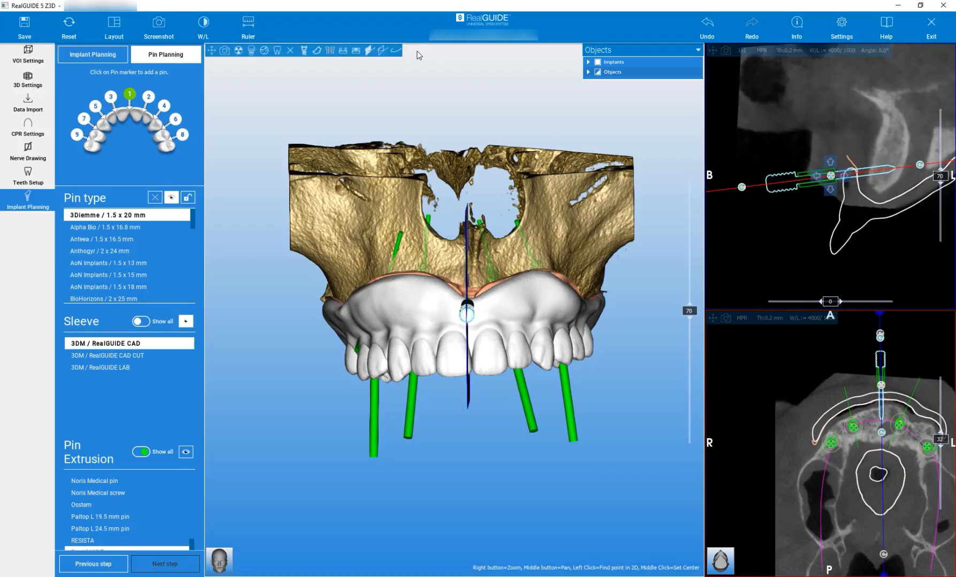
click(356, 51)
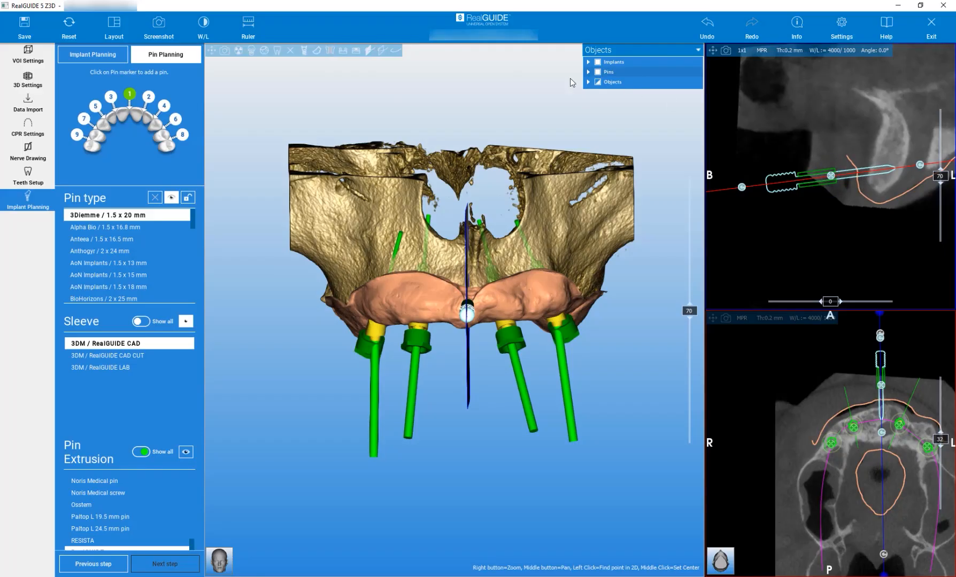
click(355, 52)
drag(741, 187, 743, 200)
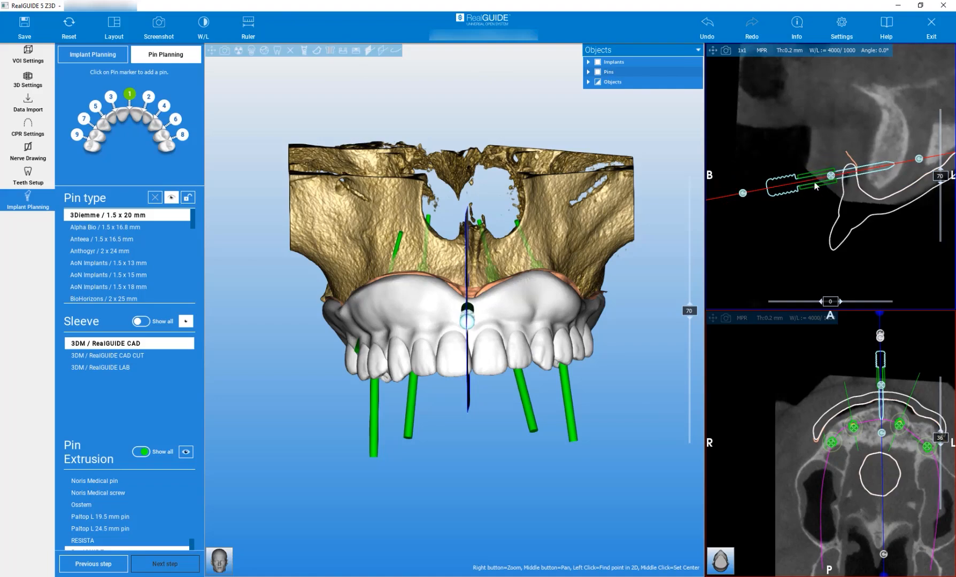
mouse_move(827, 184)
- Add pin 2 on the patient's left at cross section 84, tilting and shifting it so its tip engages the bone
drag(649, 348, 622, 350)
drag(690, 316, 700, 289)
mouse_move(641, 391)
mouse_down()
mouse_move(593, 177)
mouse_move(577, 369)
mouse_move(529, 422)
mouse_up()
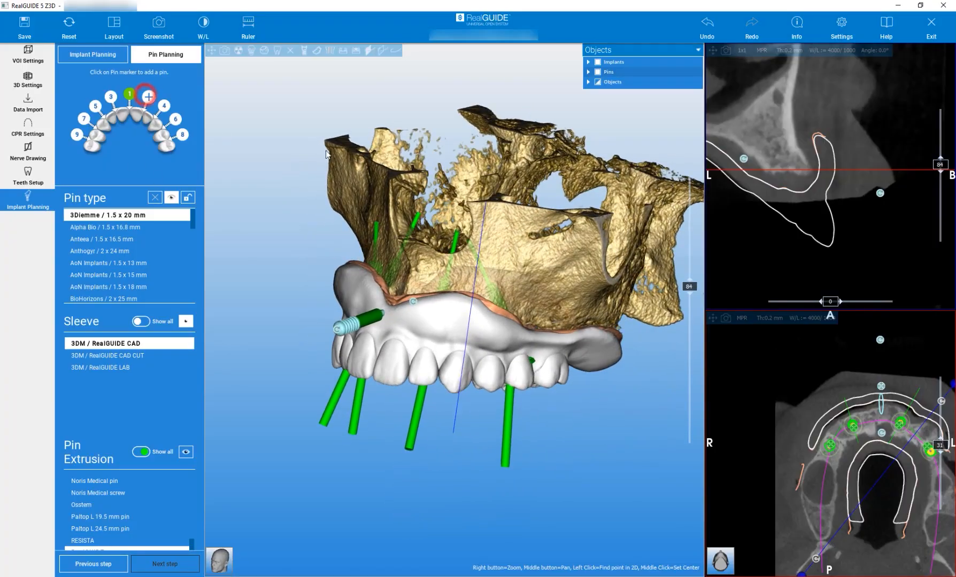
click(778, 168)
drag(803, 166, 842, 174)
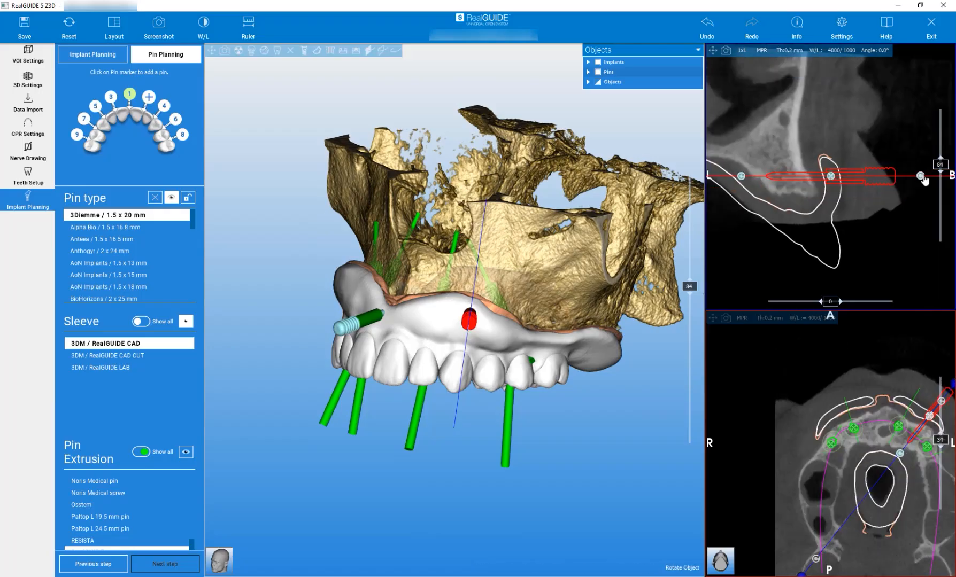
drag(923, 184, 921, 195)
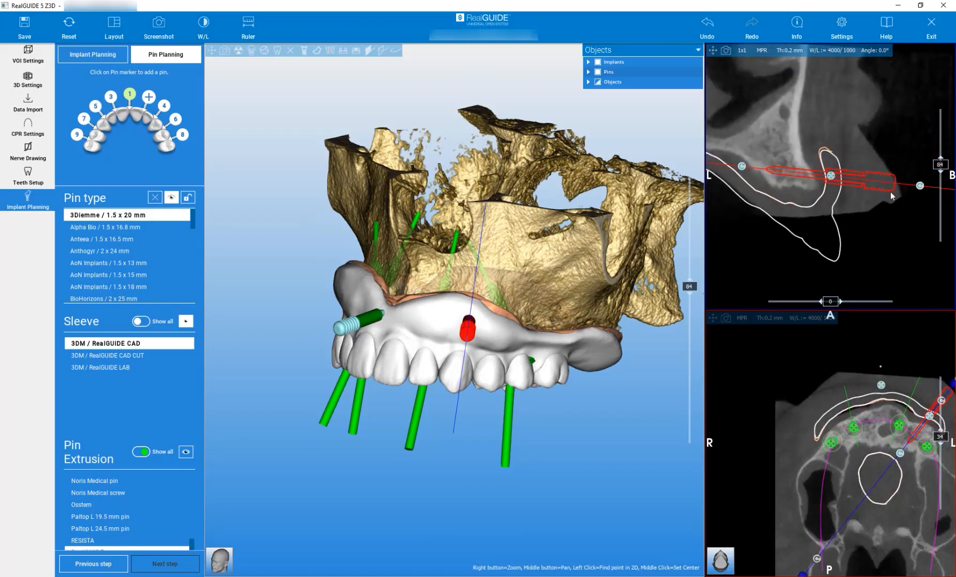
drag(832, 179, 834, 189)
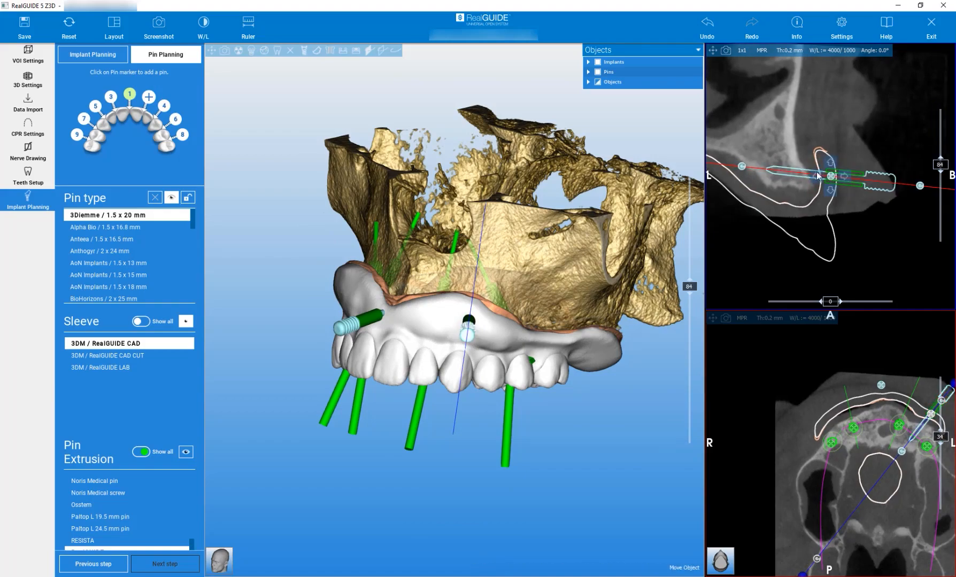
- Add pin 3 on the patient's right at cross section 54, opposite pin 2, and tilt its tip slightly upward into the bone
mouse_move(588, 418)
mouse_down()
mouse_move(510, 423)
mouse_move(594, 394)
mouse_move(611, 437)
mouse_move(610, 550)
mouse_move(611, 408)
mouse_move(674, 401)
mouse_up()
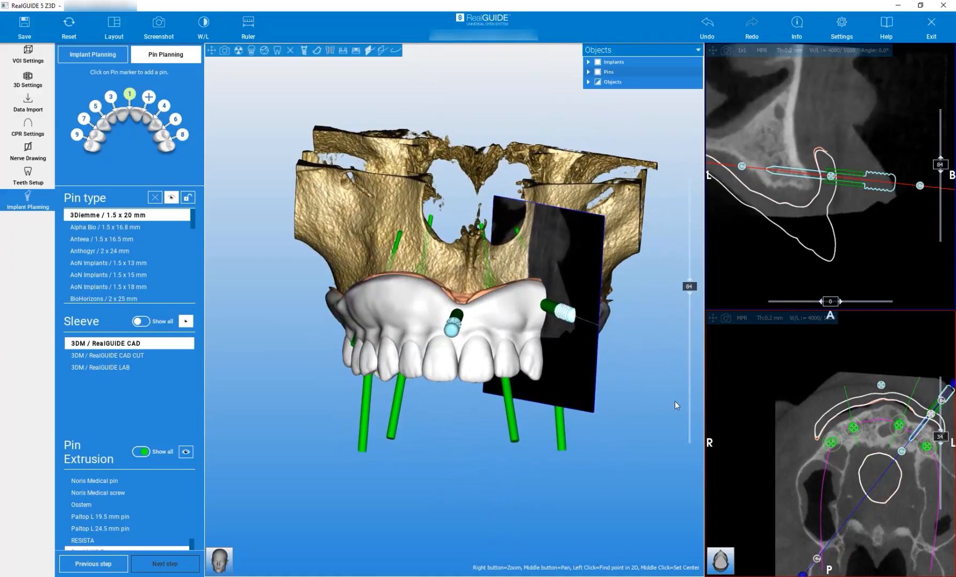
drag(689, 300, 697, 340)
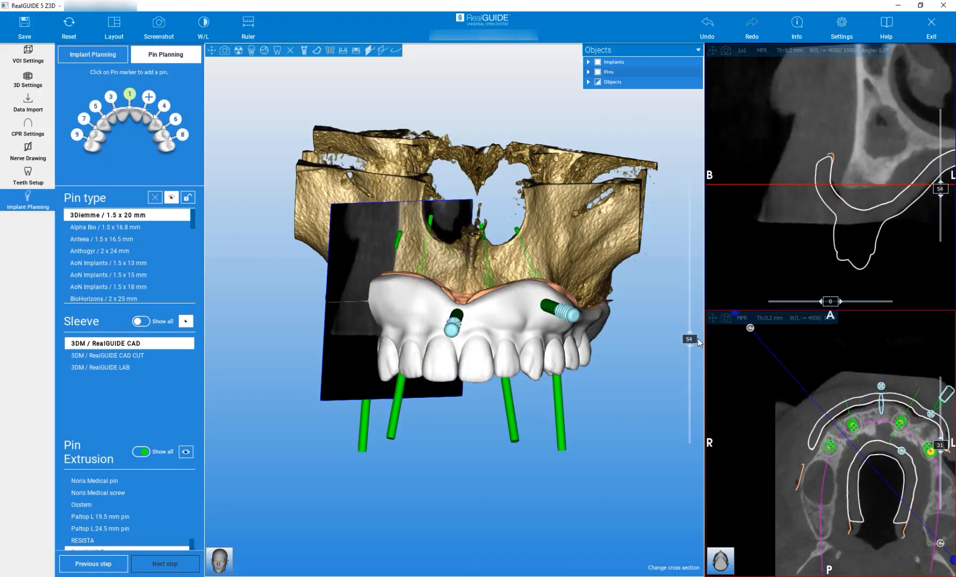
drag(464, 426, 477, 189)
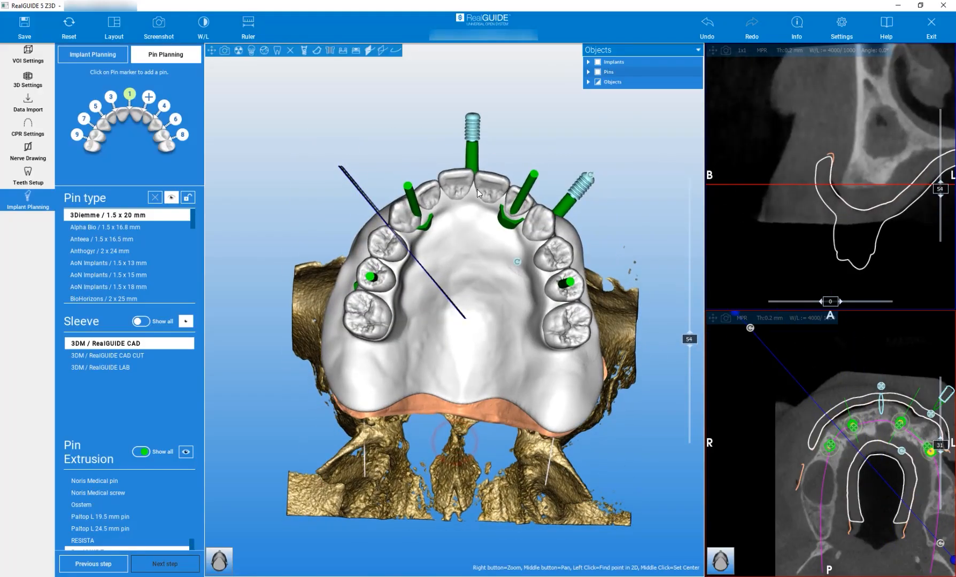
drag(689, 341, 689, 339)
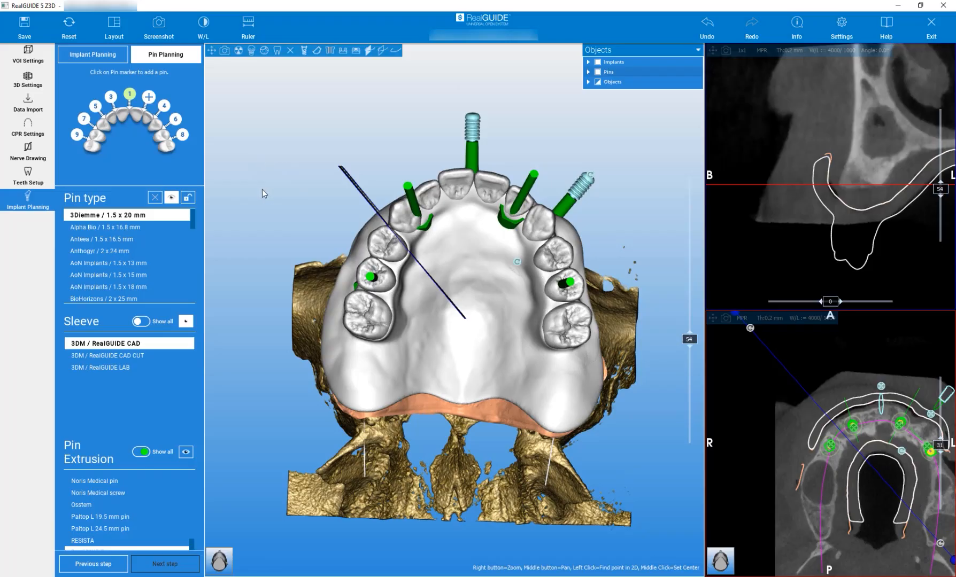
click(149, 97)
click(111, 97)
drag(855, 191, 807, 182)
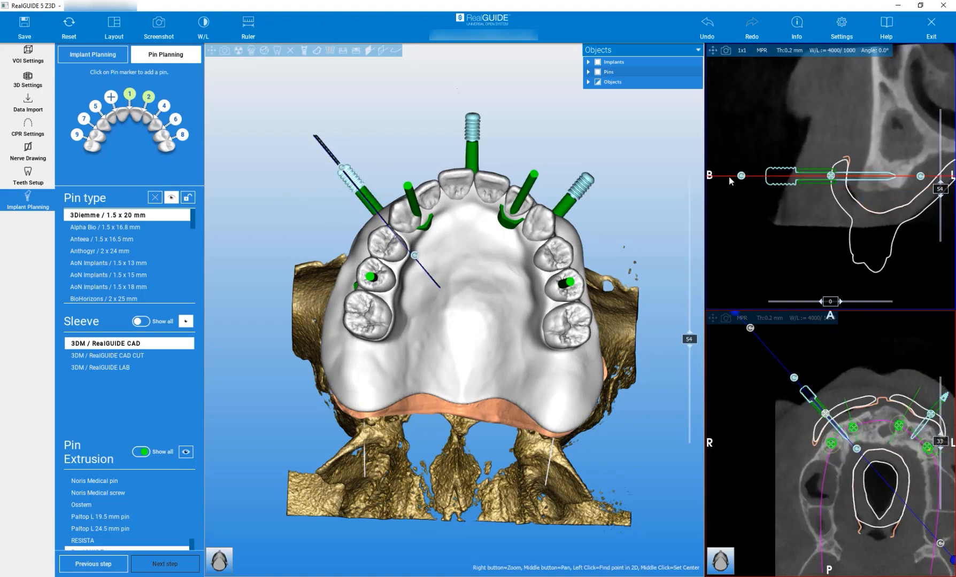
mouse_move(741, 176)
mouse_down()
mouse_move(743, 193)
mouse_move(742, 186)
mouse_up()
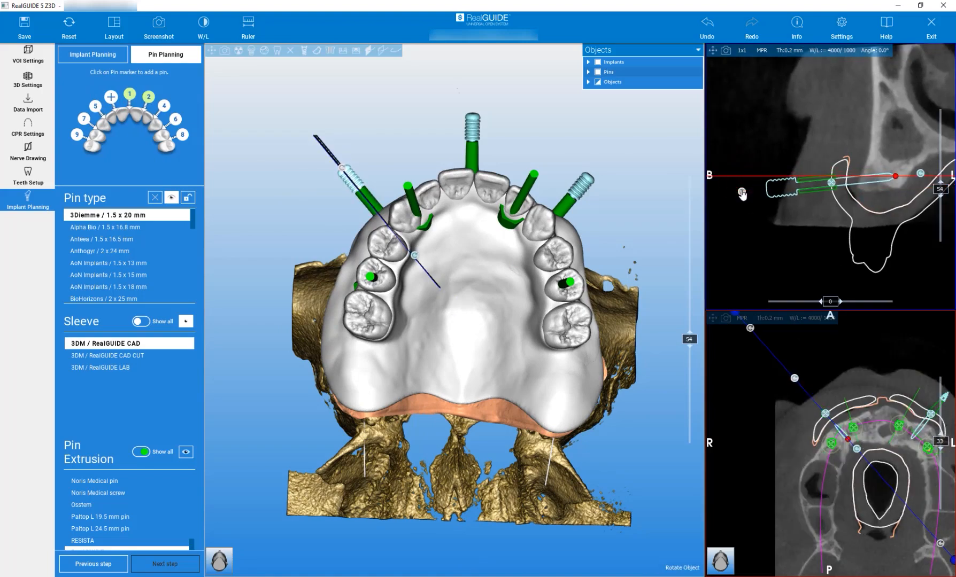
drag(828, 178, 833, 177)
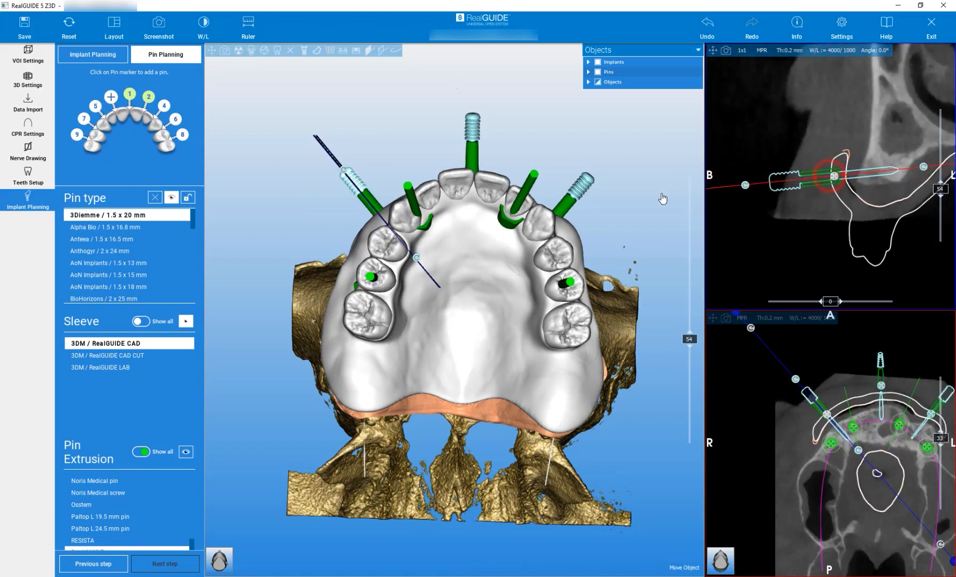
- Hide the DICOM bone and the gum anatomy to inspect the pins and implants inside the prosthesis from above
drag(419, 125, 370, 450)
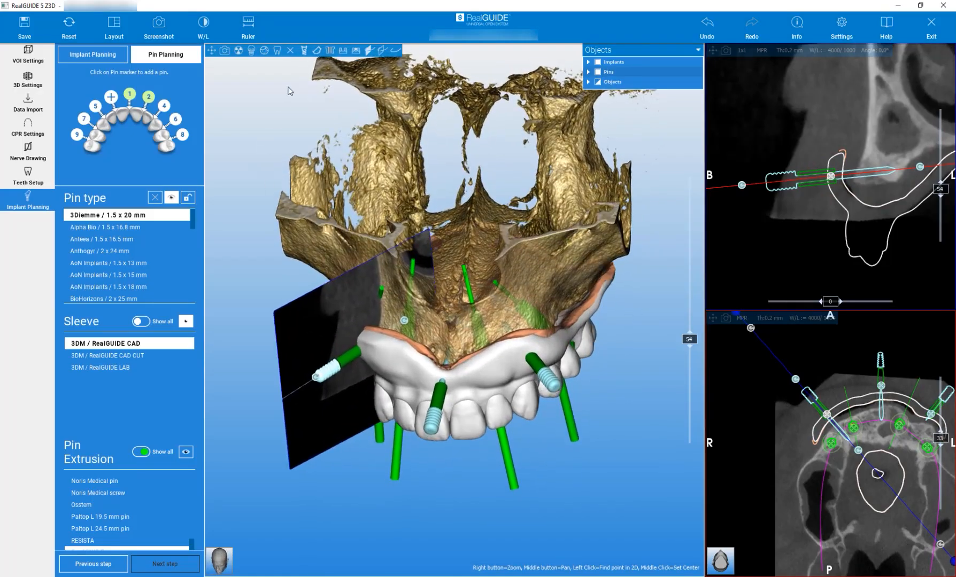
click(291, 50)
drag(444, 145, 483, 261)
mouse_move(450, 123)
mouse_down()
mouse_move(455, 148)
mouse_move(462, 113)
mouse_move(445, 122)
mouse_up()
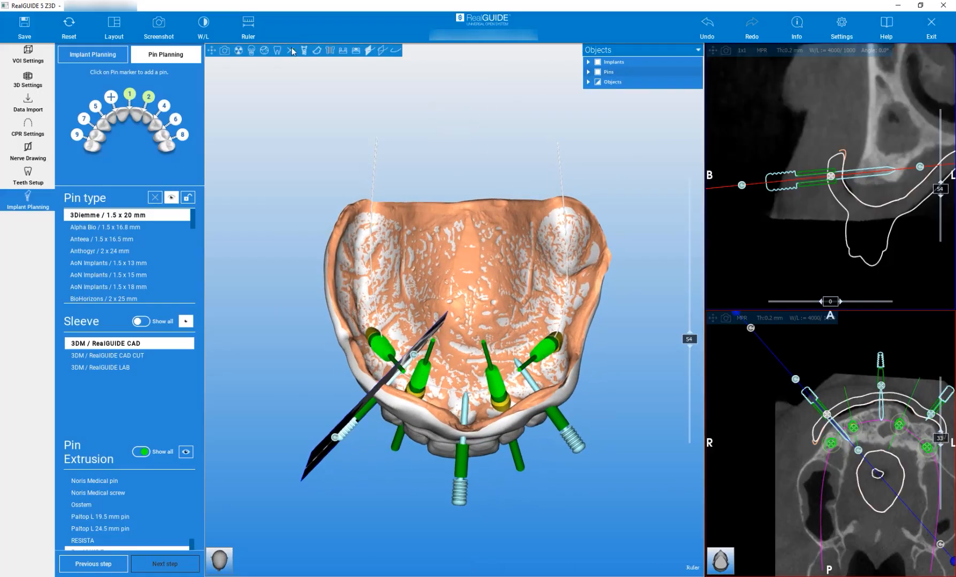
click(342, 51)
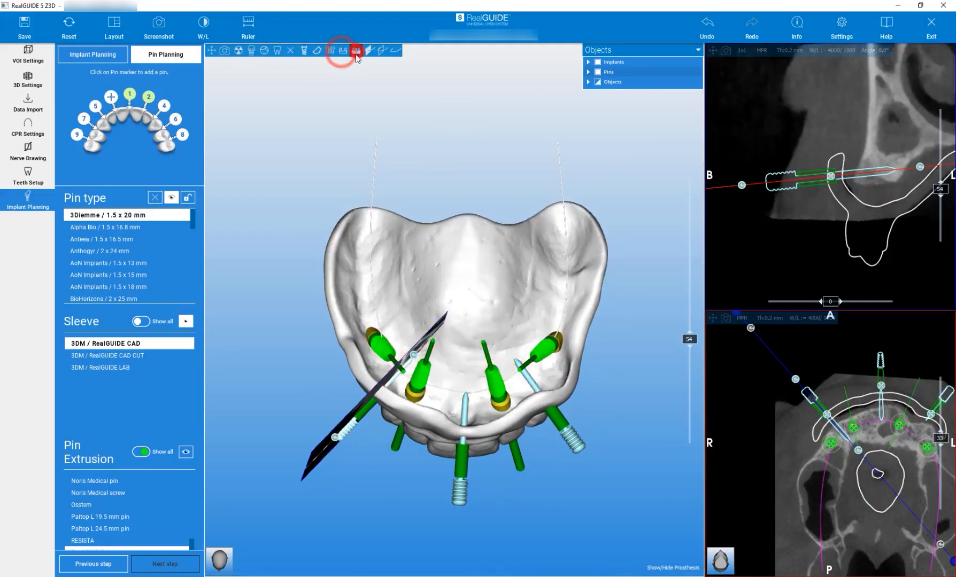
- Reduce the cross-section plane to its outline, check the pins and implants against the prosthesis, and show the DICOM bone again
click(356, 51)
mouse_move(465, 185)
mouse_down()
mouse_move(419, 183)
mouse_move(504, 175)
mouse_move(459, 166)
mouse_up()
click(344, 51)
drag(426, 133, 429, 253)
click(381, 50)
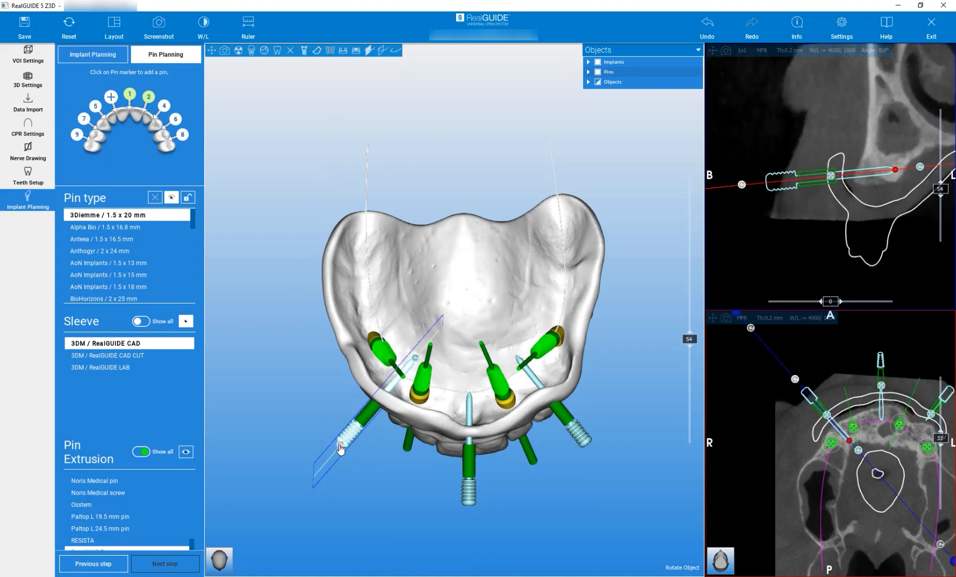
drag(408, 523, 425, 369)
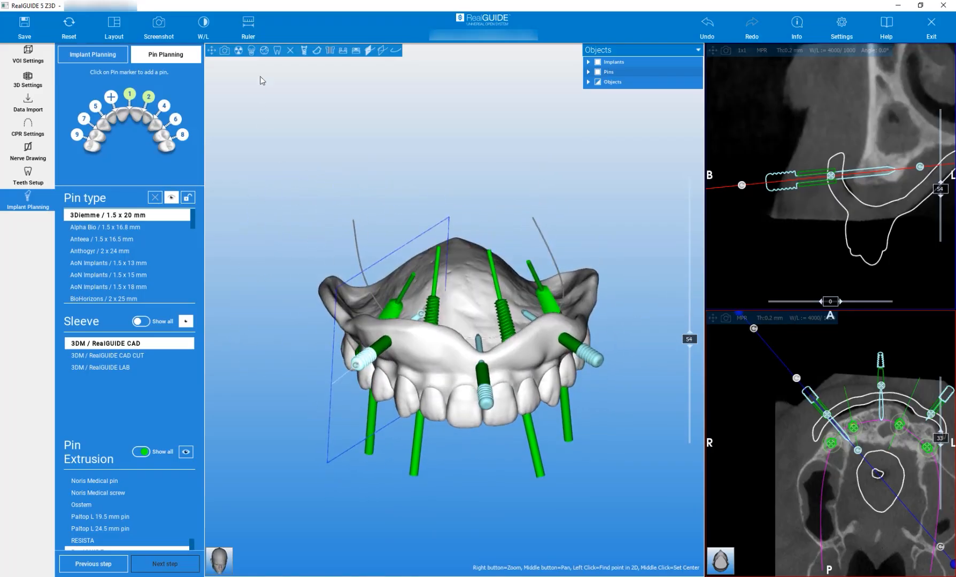
click(290, 49)
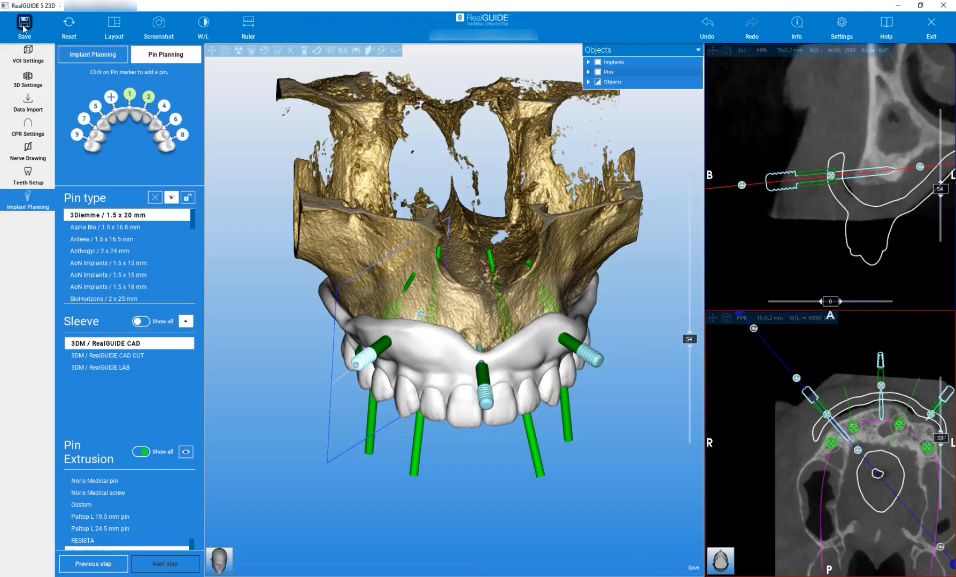